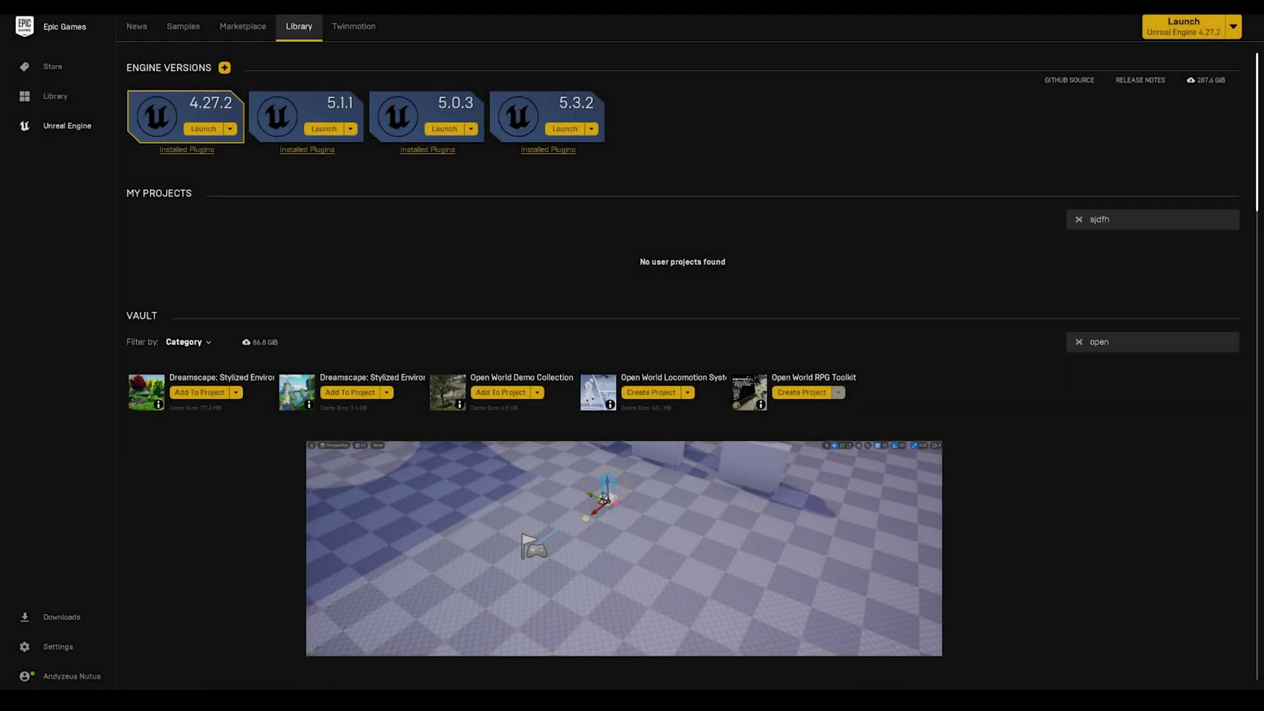
# - Start a project from the Open World Locomotion System vault asset and set its location to D:/Unreal Projects
pyautogui.click(672, 394)
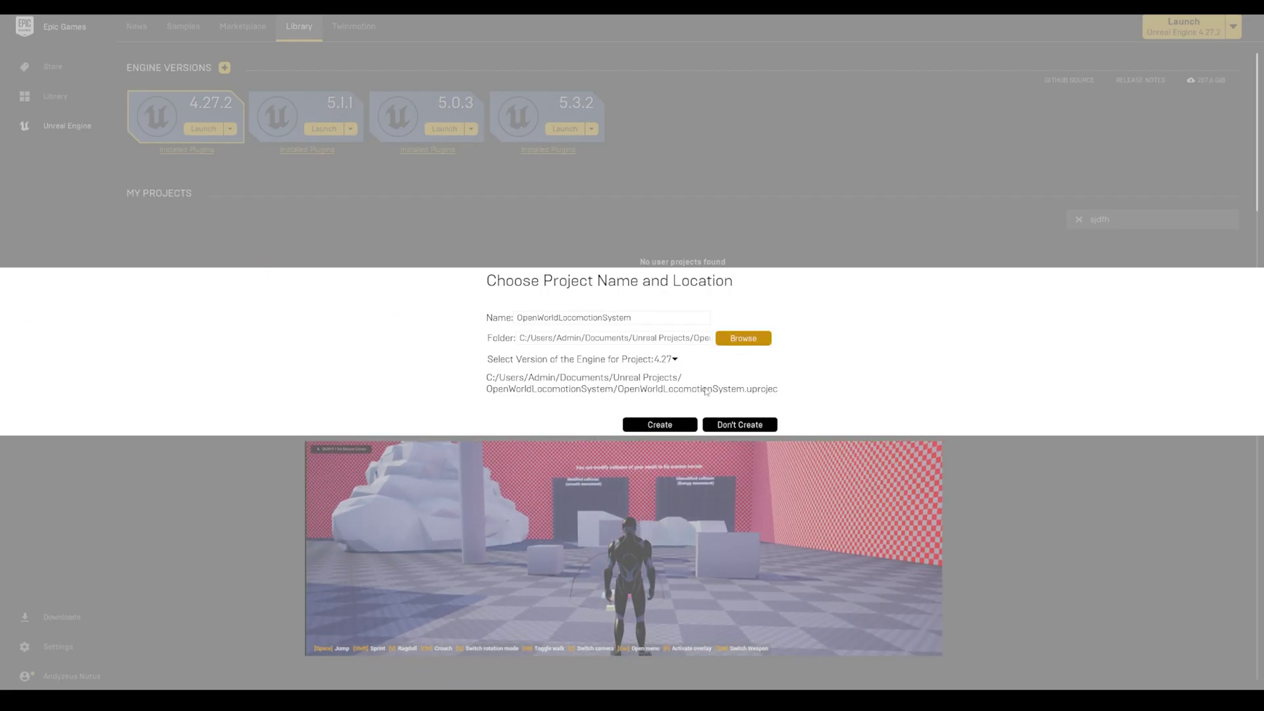
pyautogui.click(743, 338)
pyautogui.click(63, 144)
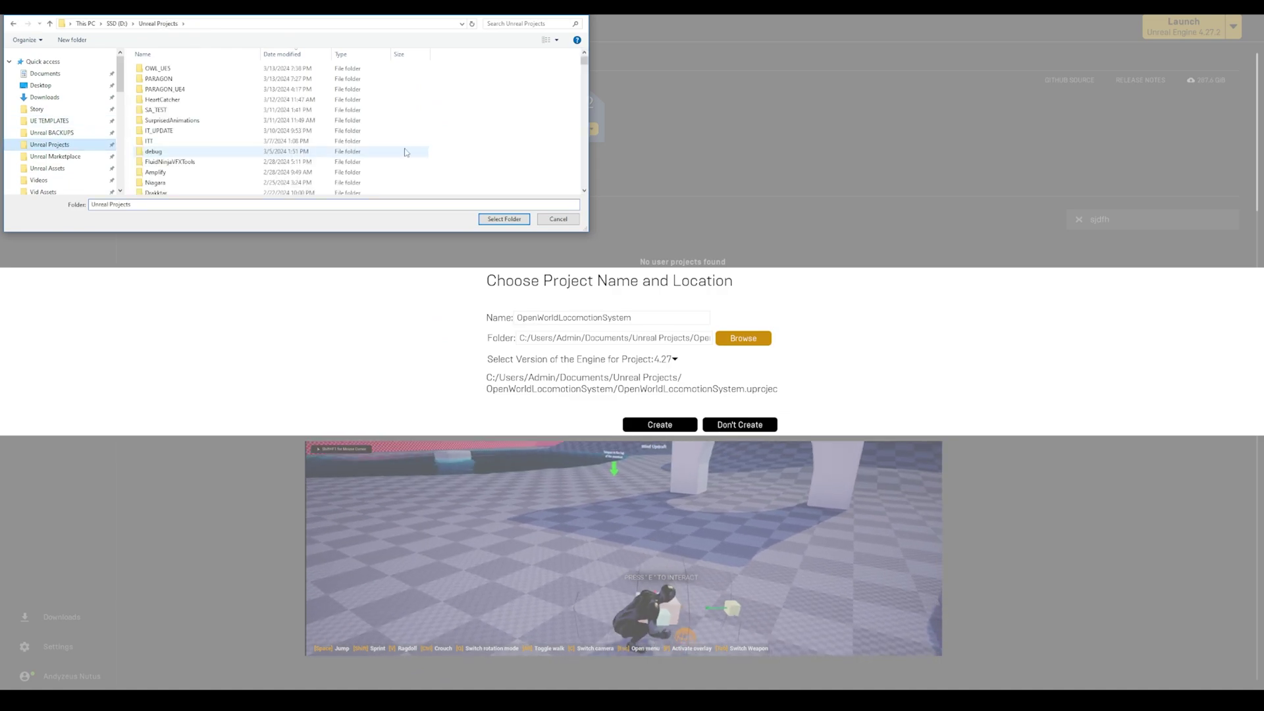
pyautogui.click(503, 219)
# - Name the project OWL_INT, choose its engine version and create it
pyautogui.click(640, 318)
pyautogui.doubleClick(654, 318)
pyautogui.write('OWL')
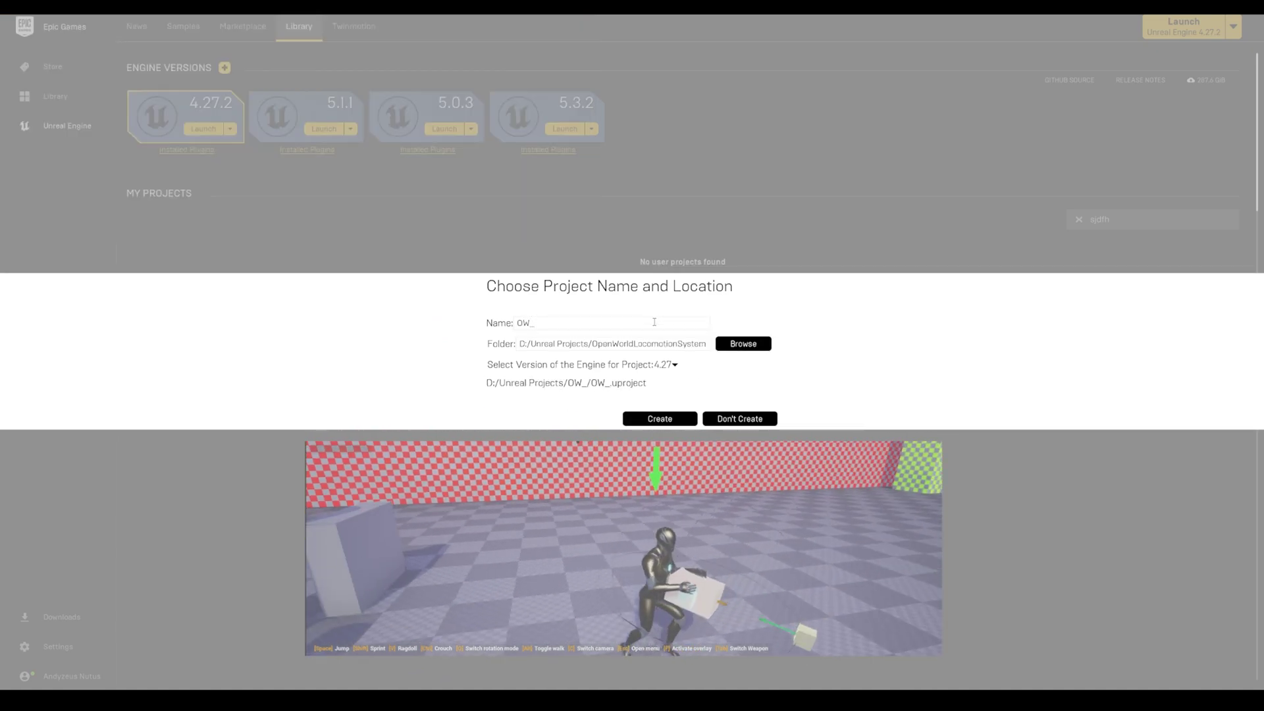
pyautogui.write('_INT')
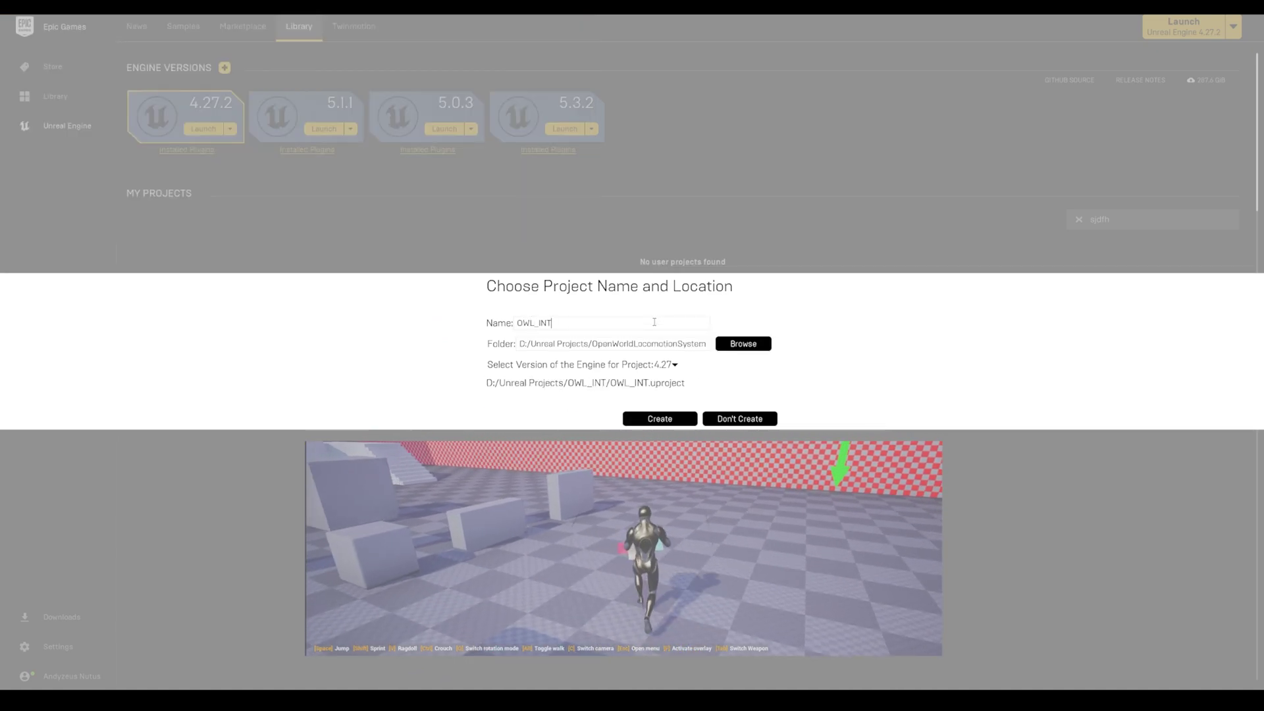
pyautogui.click(674, 364)
pyautogui.click(665, 394)
pyautogui.click(689, 419)
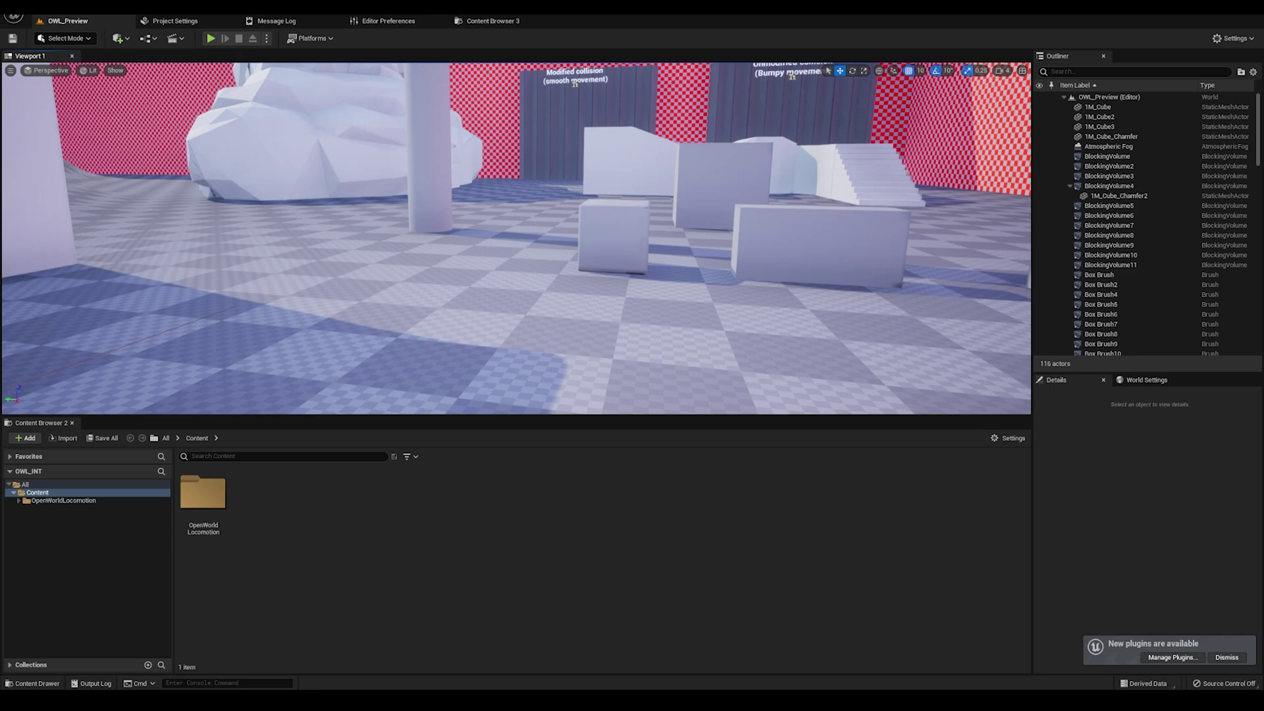
# - Start migrating the ImmersiveTemplate folder from the IT_S_Update project, excluding the ControlRig and Niagara assets
pyautogui.click(418, 486)
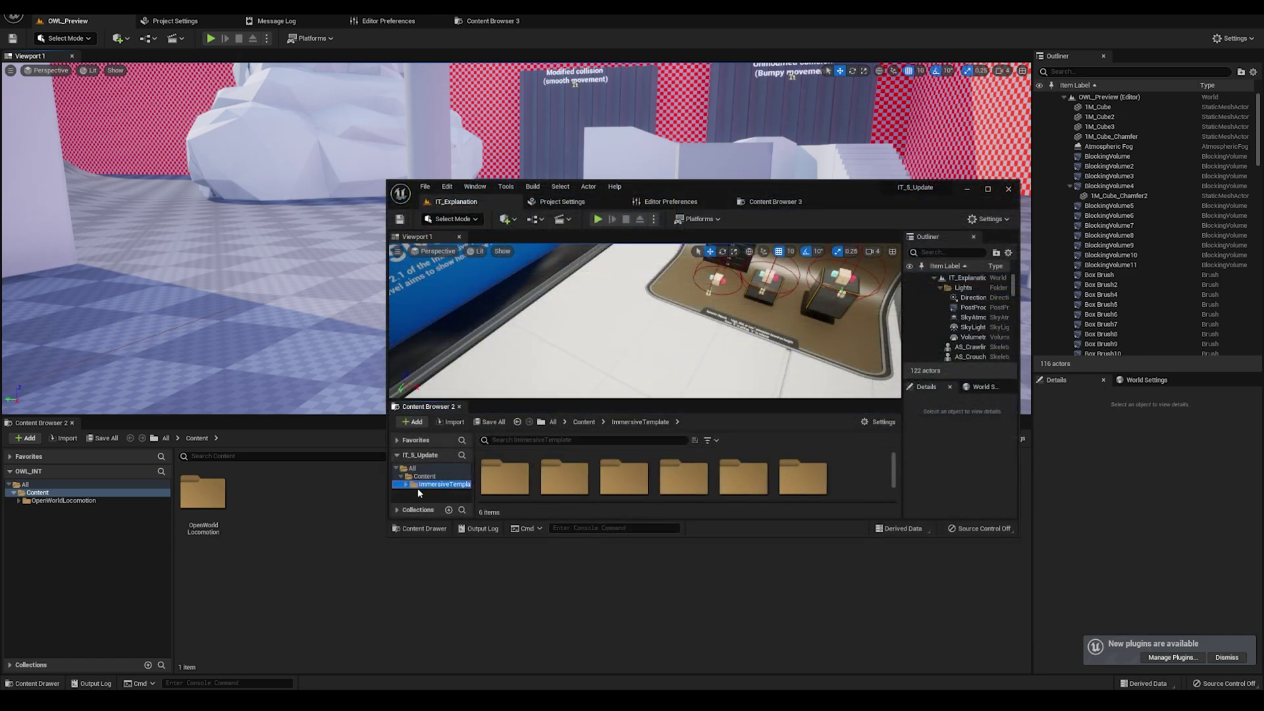
pyautogui.rightClick(431, 486)
pyautogui.click(474, 406)
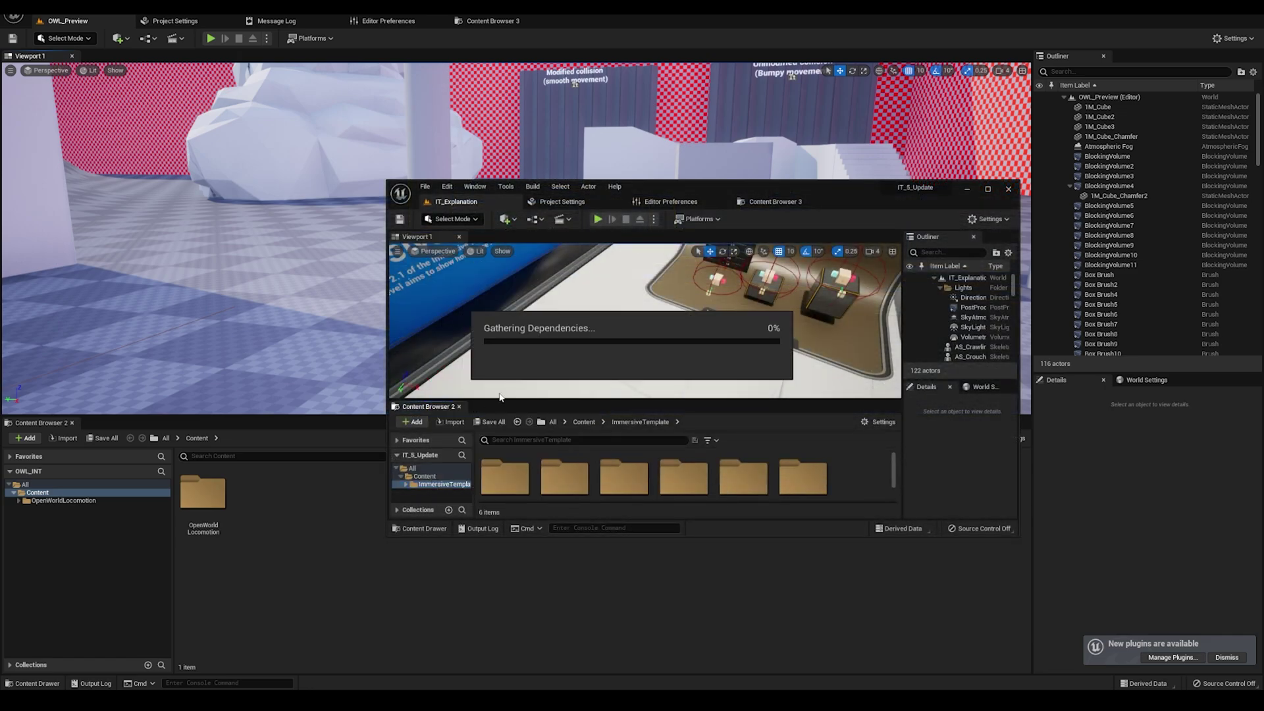
pyautogui.click(496, 262)
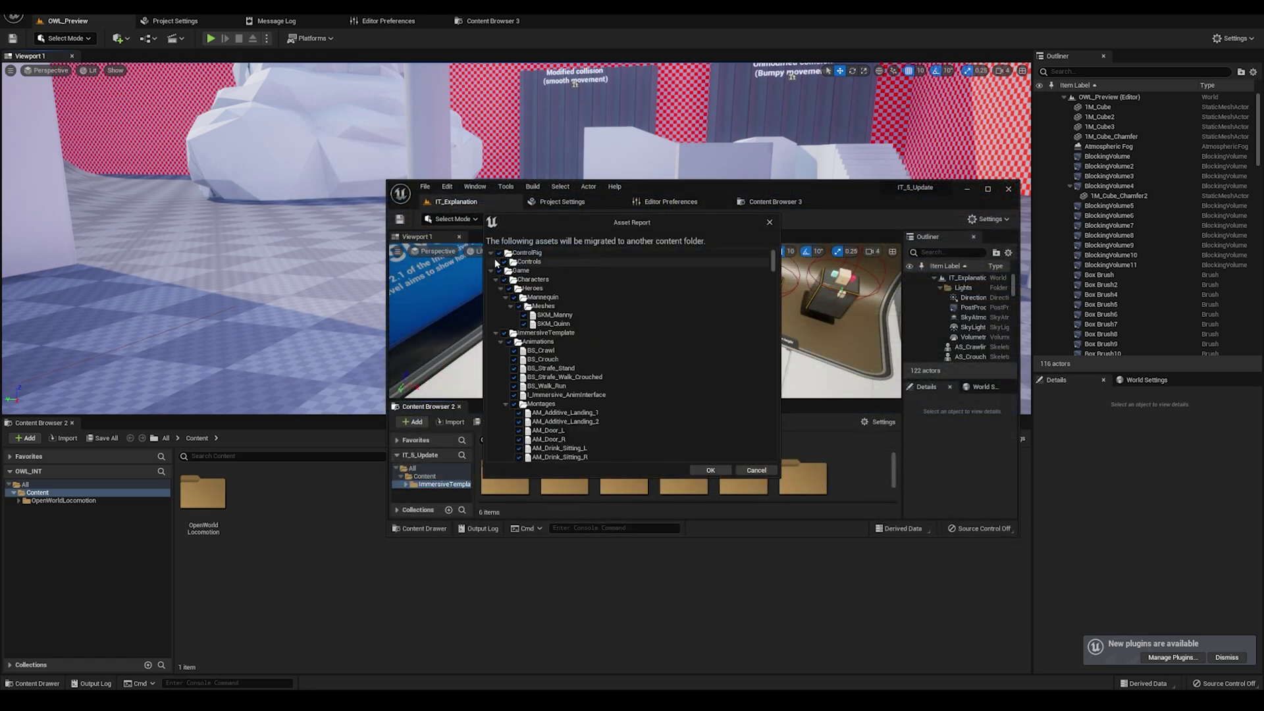
pyautogui.click(491, 262)
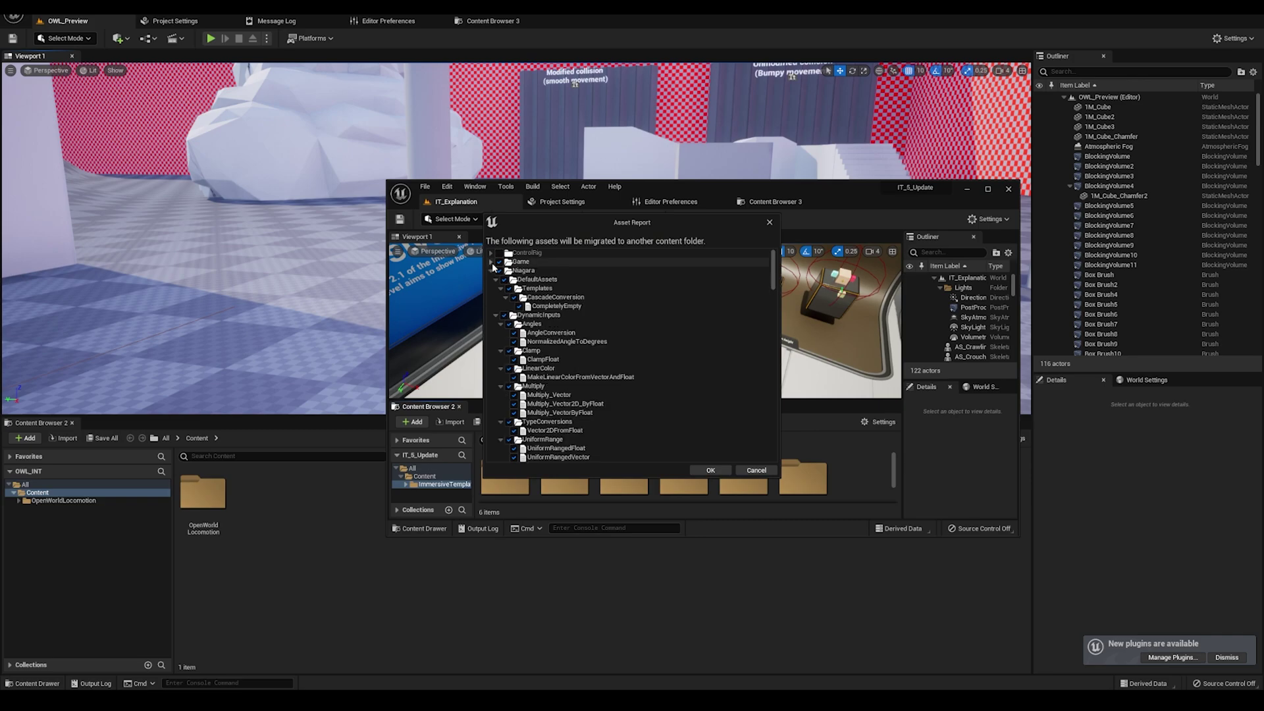
pyautogui.click(497, 270)
# - Migrate the selected assets to the OWL_INT project folder and close the IT_S_Update editor
pyautogui.click(710, 470)
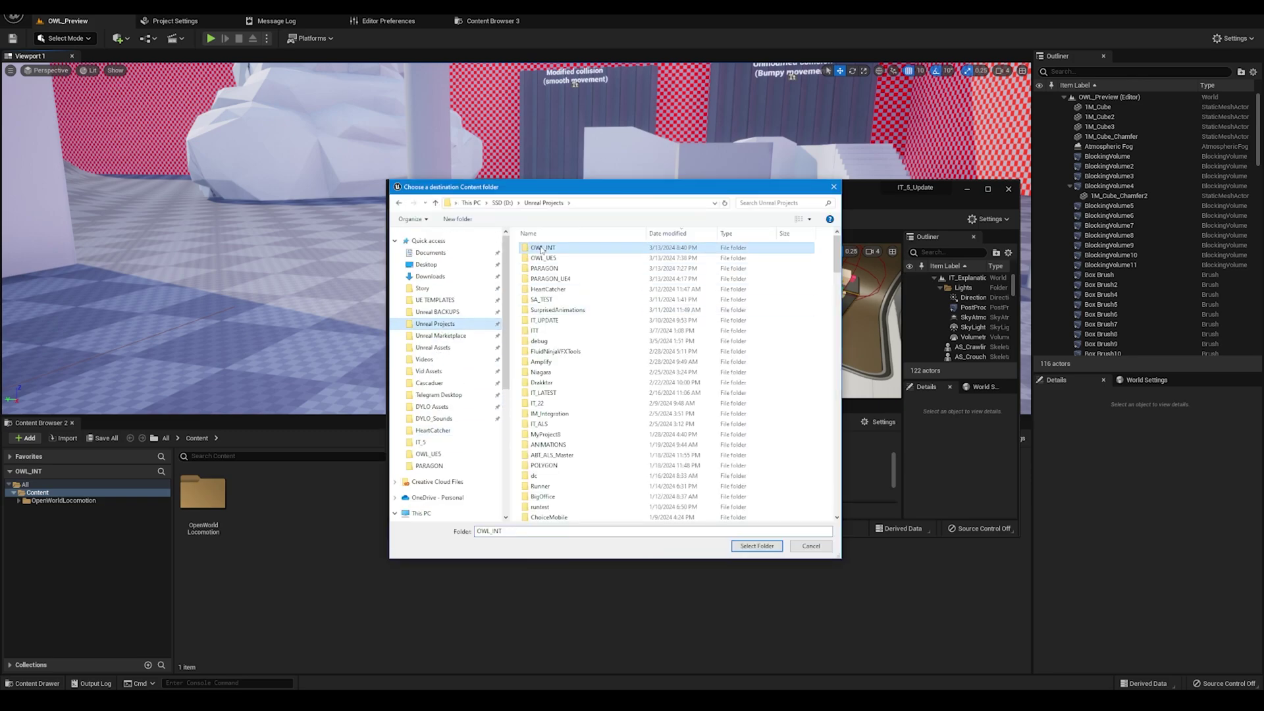
pyautogui.click(755, 546)
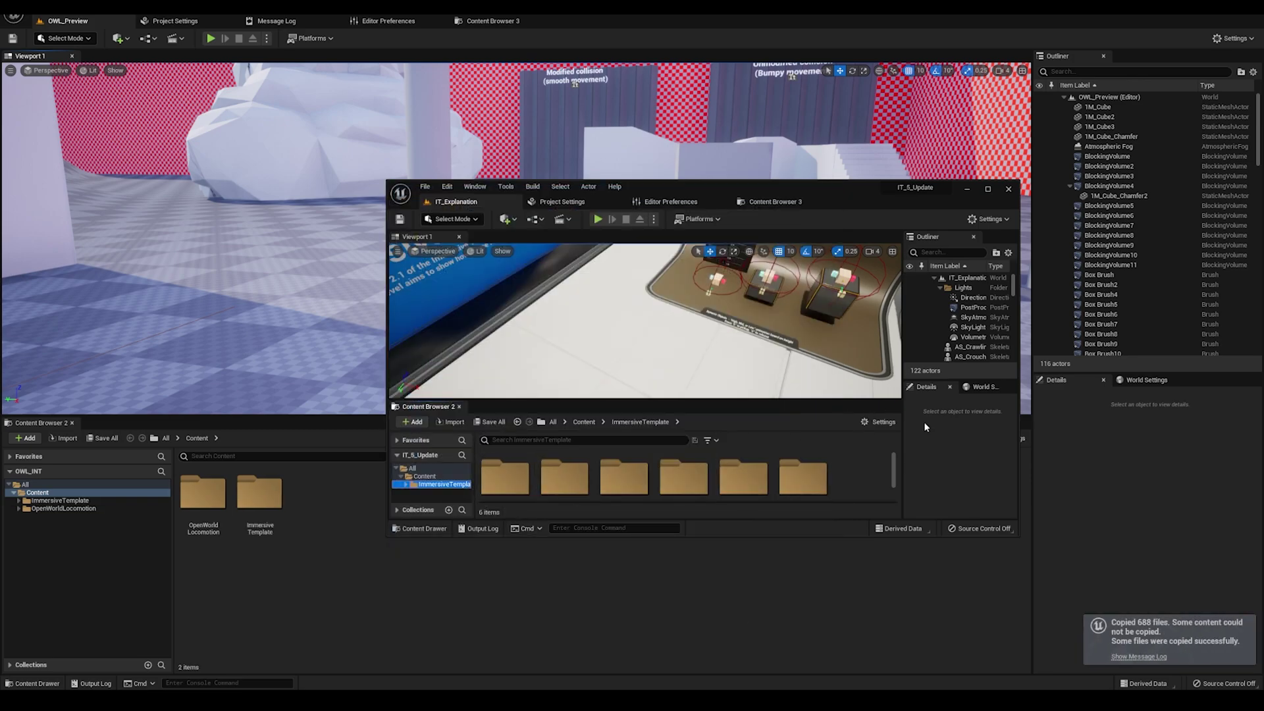
pyautogui.click(1009, 191)
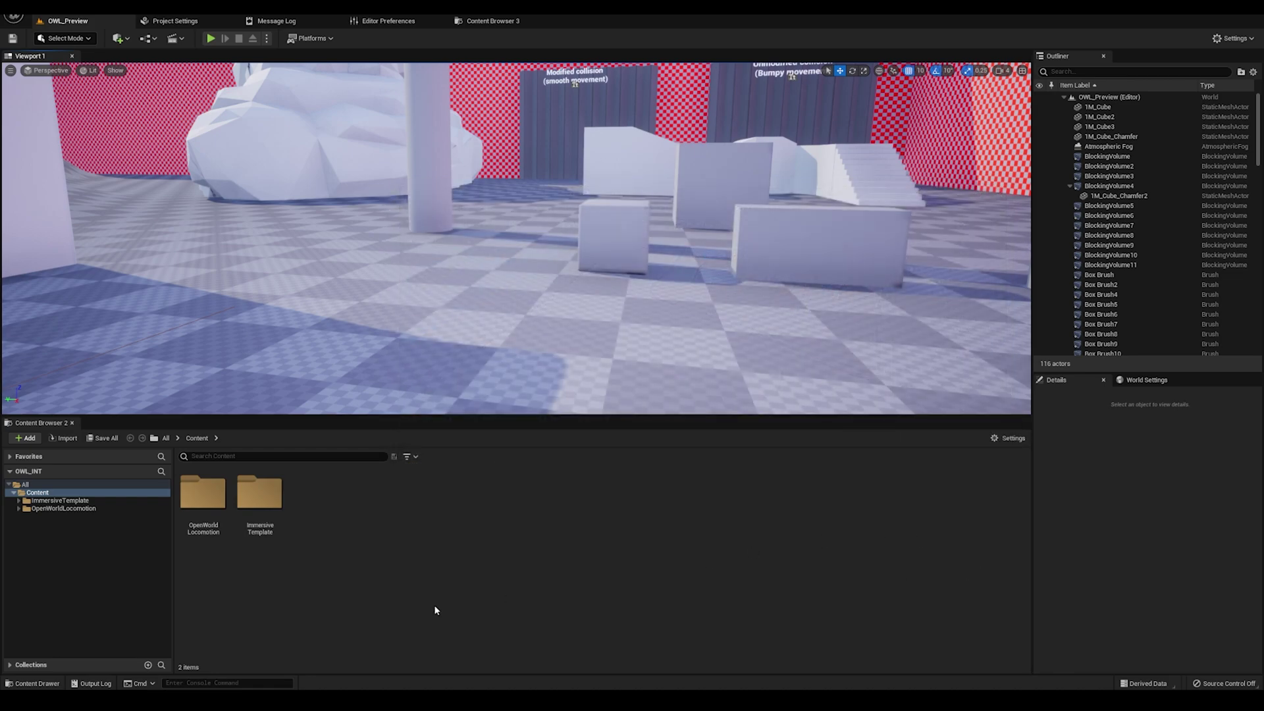
# - Open the ImmersiveTemplate animation AS_Crouch_Walk_B and OpenWorldLocomotion's UE5_Skeleton animation Gliding_Anim in an enlarged animation editor
pyautogui.doubleClick(262, 502)
pyautogui.doubleClick(259, 500)
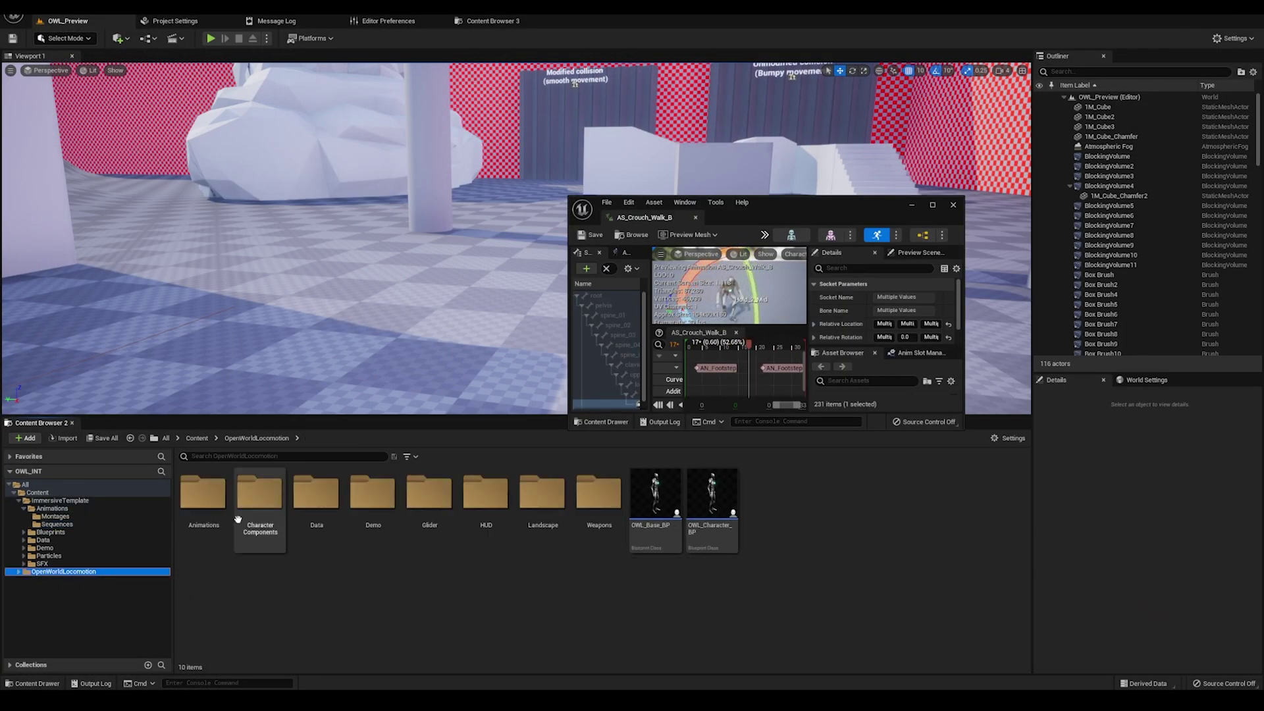
pyautogui.doubleClick(203, 507)
pyautogui.doubleClick(260, 506)
pyautogui.doubleClick(203, 507)
pyautogui.doubleClick(371, 500)
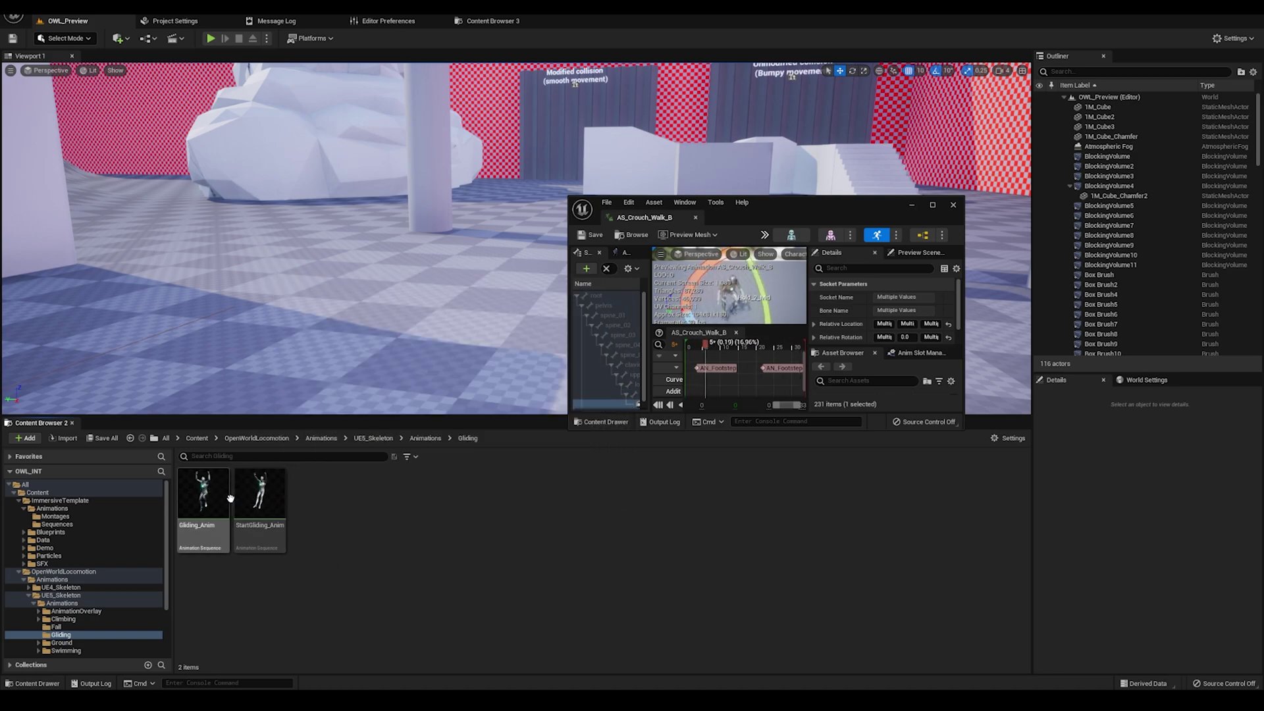
pyautogui.doubleClick(209, 510)
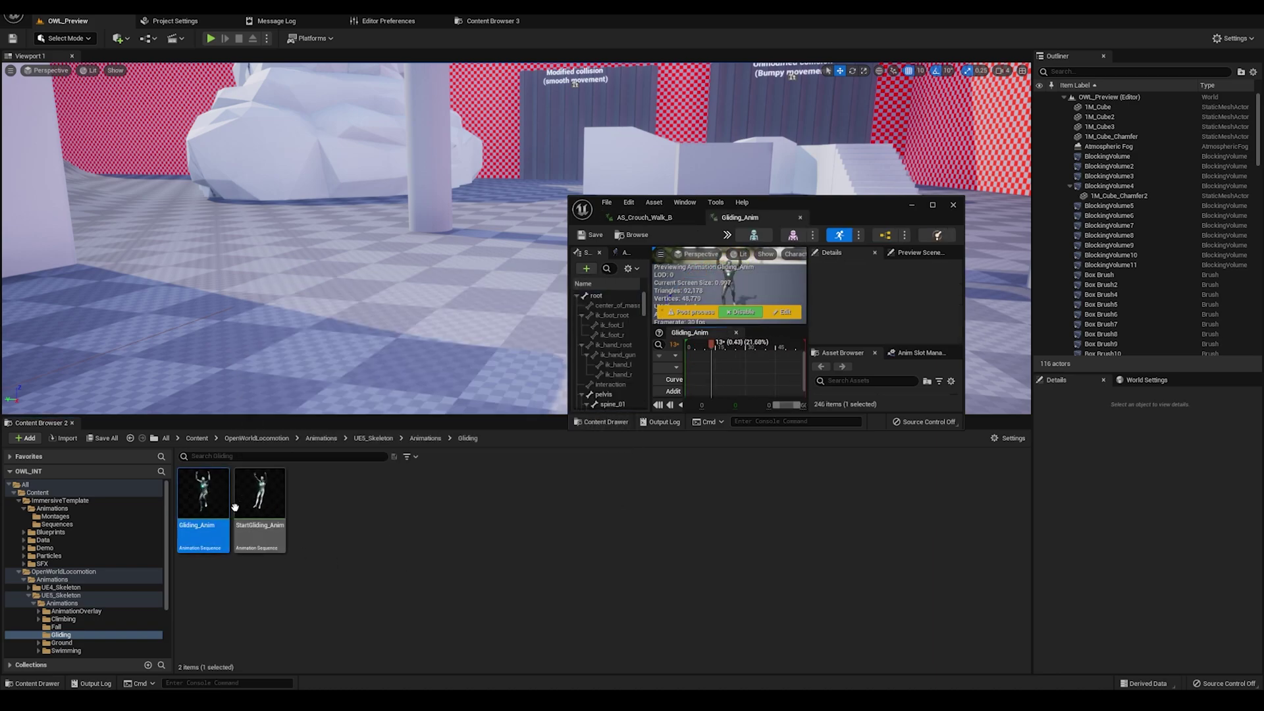
pyautogui.doubleClick(862, 208)
# - Search the skeleton tree of Gliding_Anim for "hold" sockets, then leave the animation editor
pyautogui.click(42, 97)
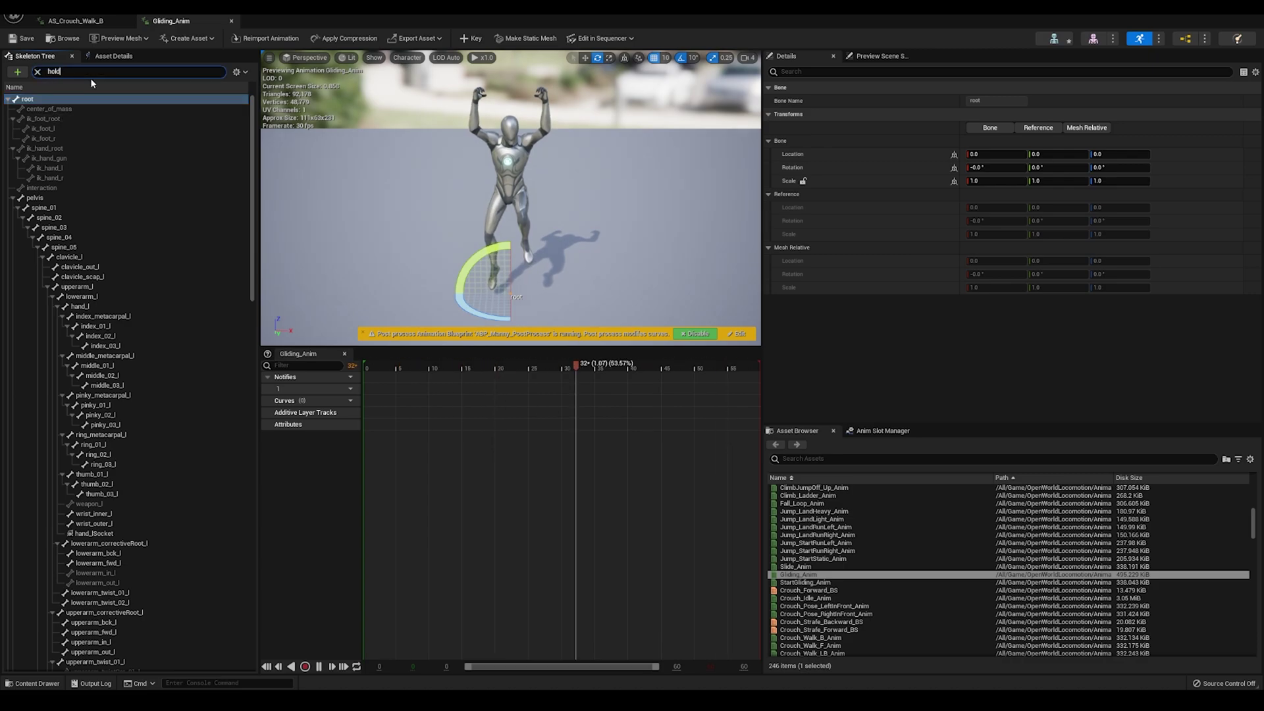
pyautogui.click(90, 74)
pyautogui.write('hold')
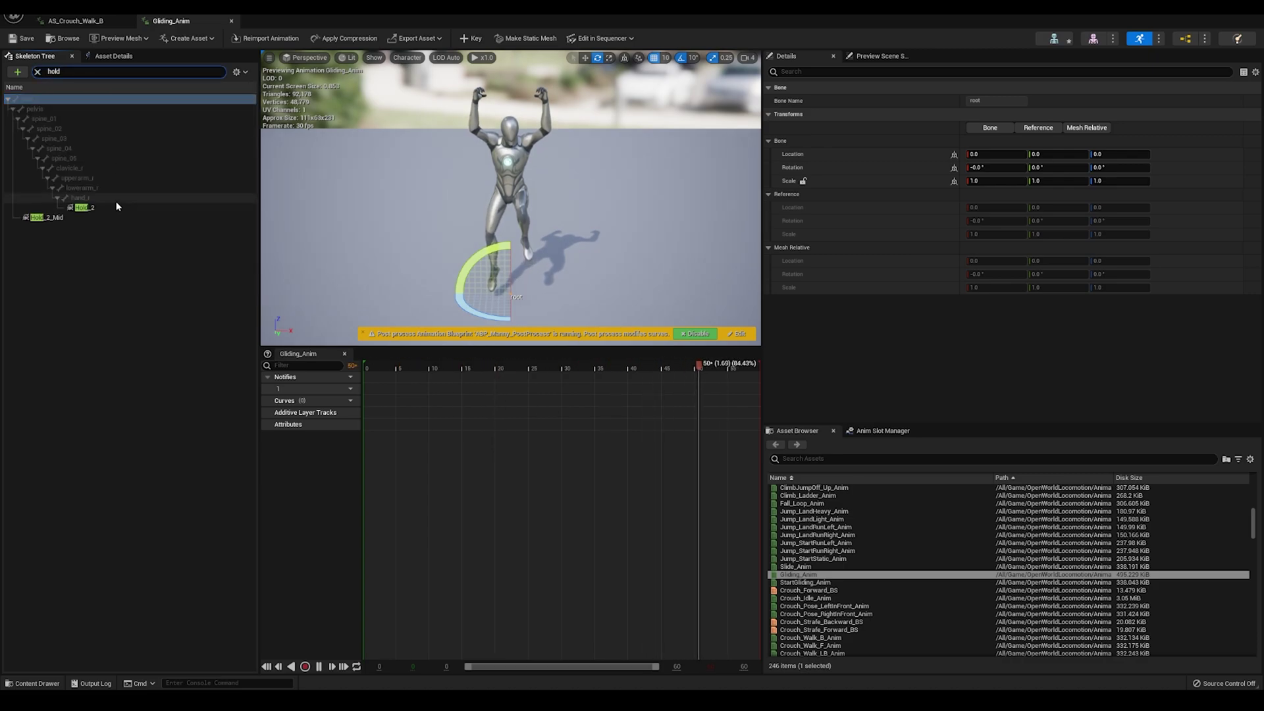
pyautogui.click(1247, 23)
# - Filter the ImmersiveTemplate folder's assets by "skele" and check the references of IT_MannequinSkeleton without deleting it
pyautogui.click(18, 571)
pyautogui.click(60, 500)
pyautogui.click(256, 455)
pyautogui.write('skele')
pyautogui.click(408, 641)
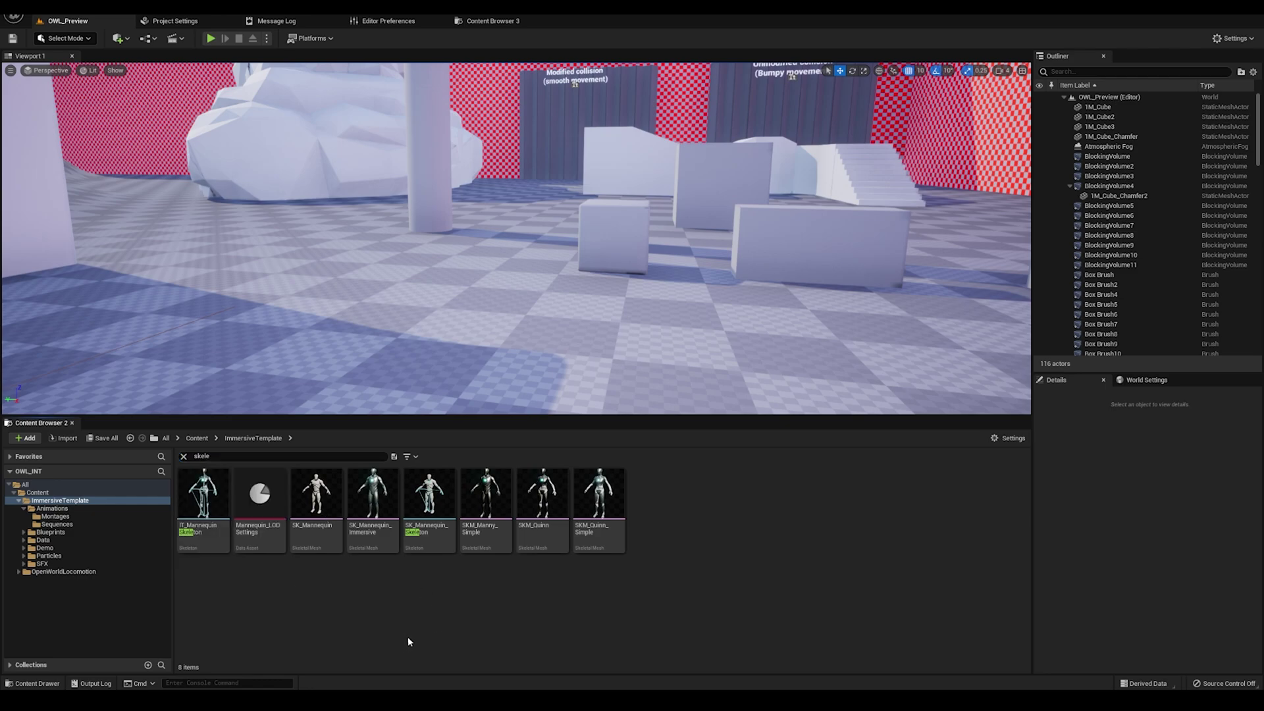
pyautogui.press('Delete')
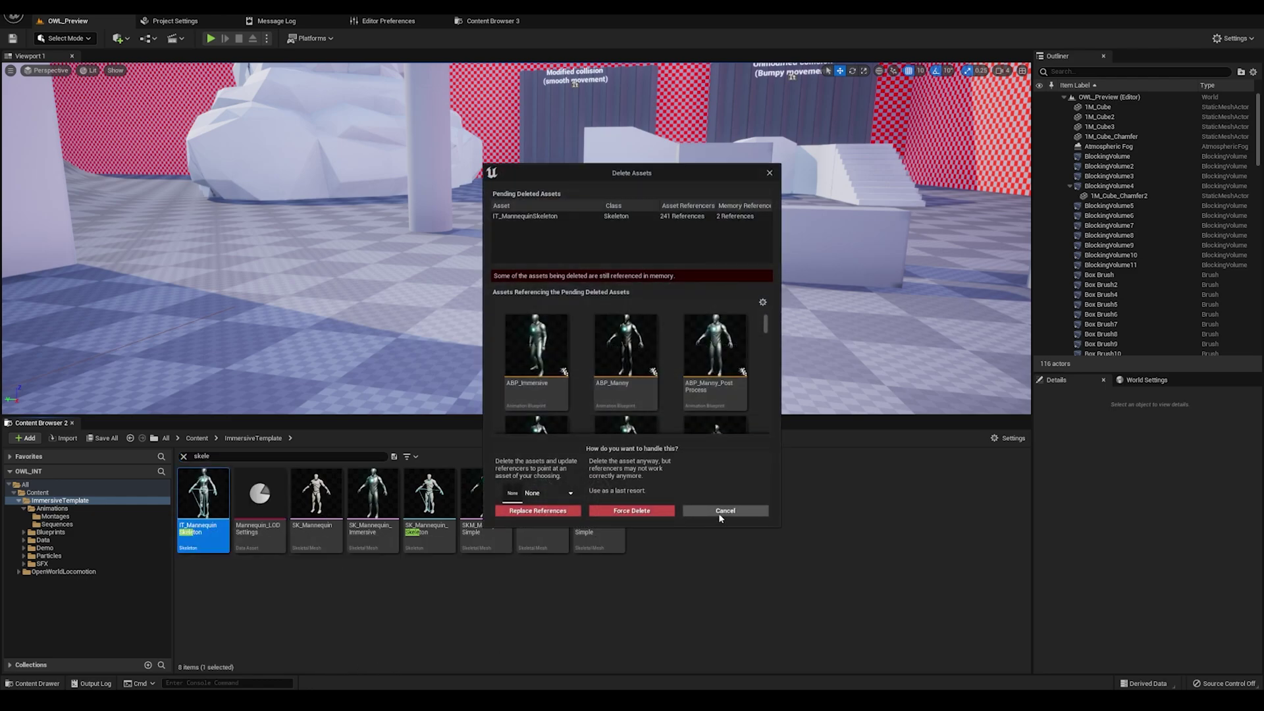
pyautogui.click(720, 513)
# - Try to delete ImmersiveTemplate's SKM_Quinn mesh by replacing its references with the OpenWorldLocomotion SKM_Quinn
pyautogui.click(536, 520)
pyautogui.press('Delete')
pyautogui.click(548, 493)
pyautogui.scroll(-4, 574, 563)
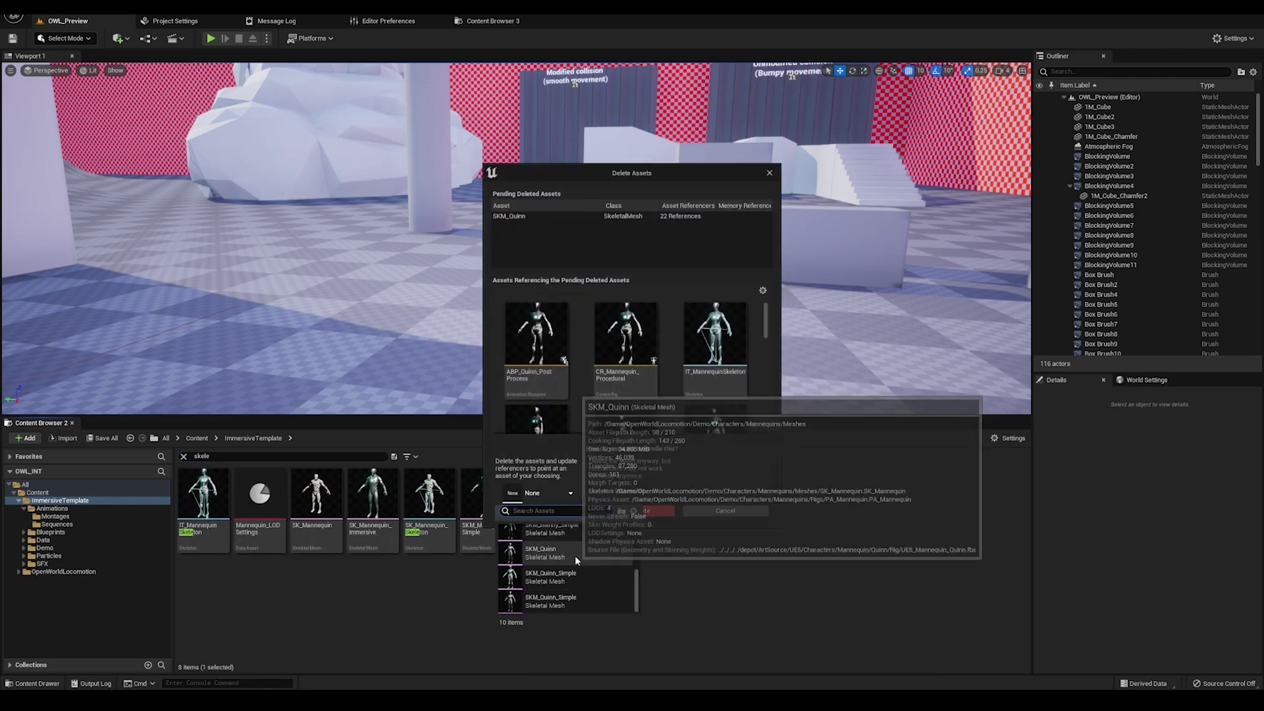
pyautogui.click(575, 560)
pyautogui.click(547, 511)
pyautogui.click(749, 383)
pyautogui.click(751, 513)
pyautogui.click(713, 539)
pyautogui.hotkey('ctrl', 's')
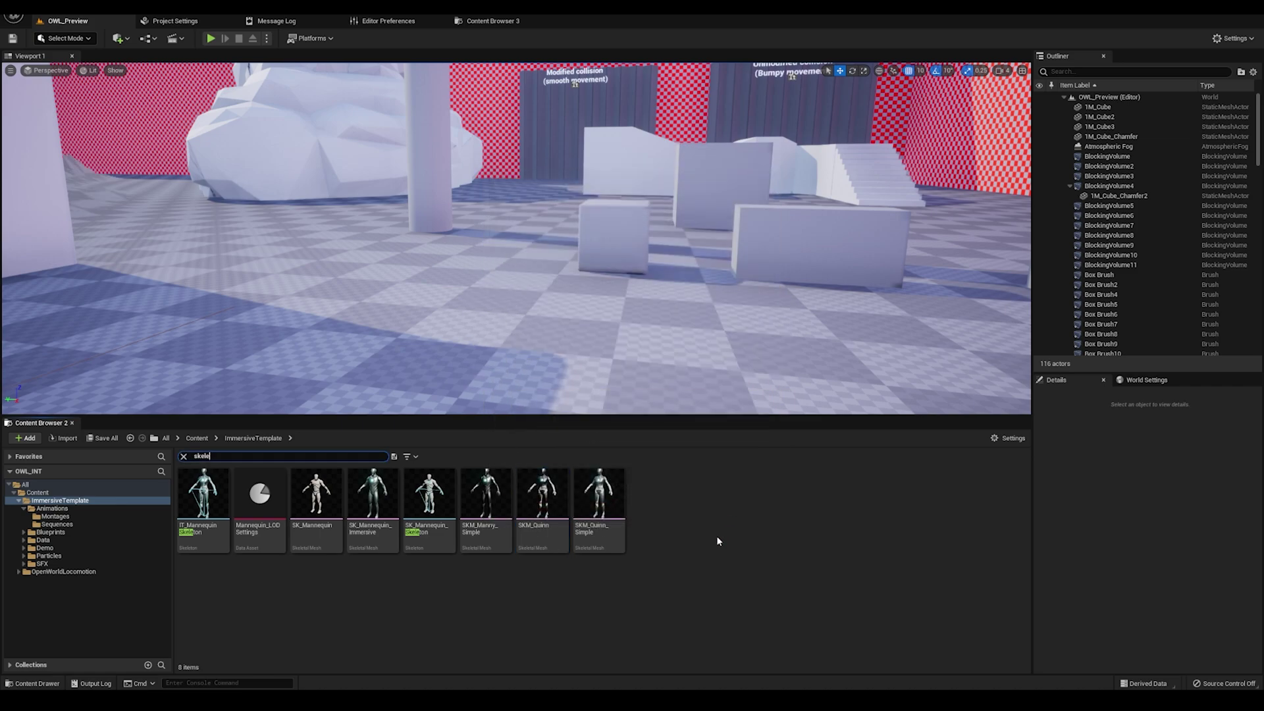
# - Replace all references to ImmersiveTemplate's SKM_Quinn with the OpenWorldLocomotion SKM_Quinn mesh and save the redirector
pyautogui.press('Delete')
pyautogui.click(547, 492)
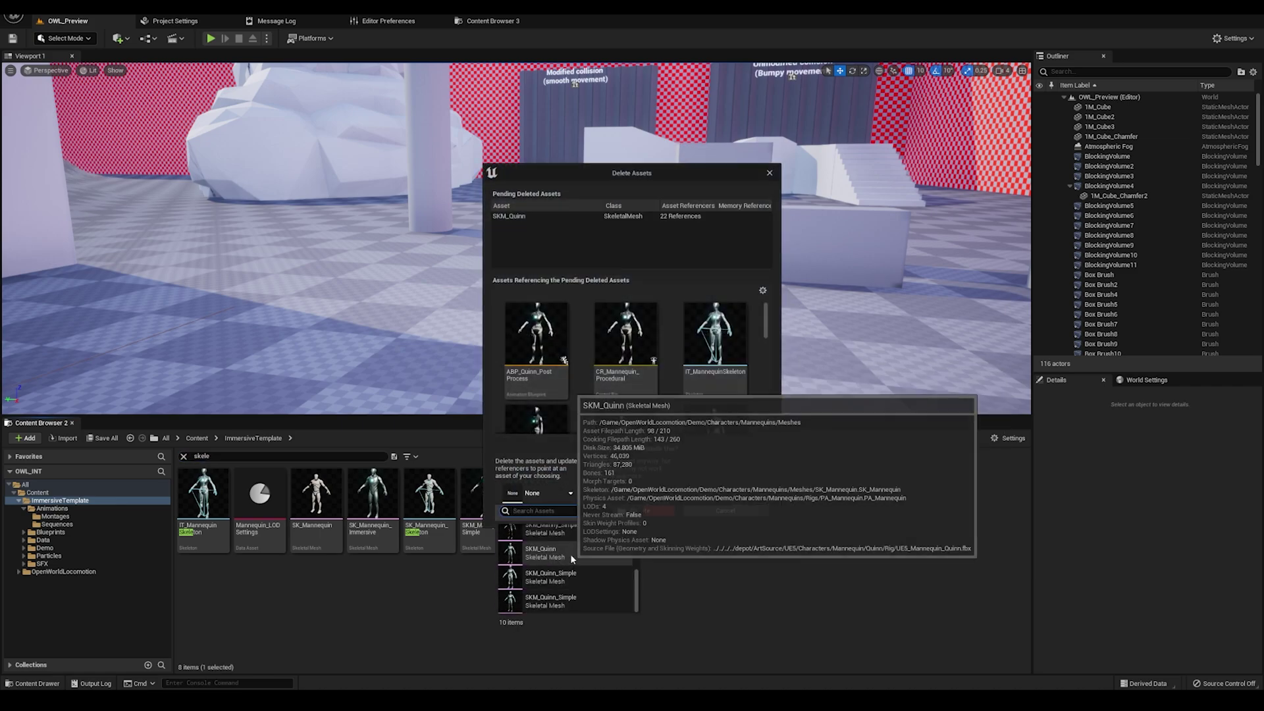
pyautogui.click(570, 554)
pyautogui.click(554, 511)
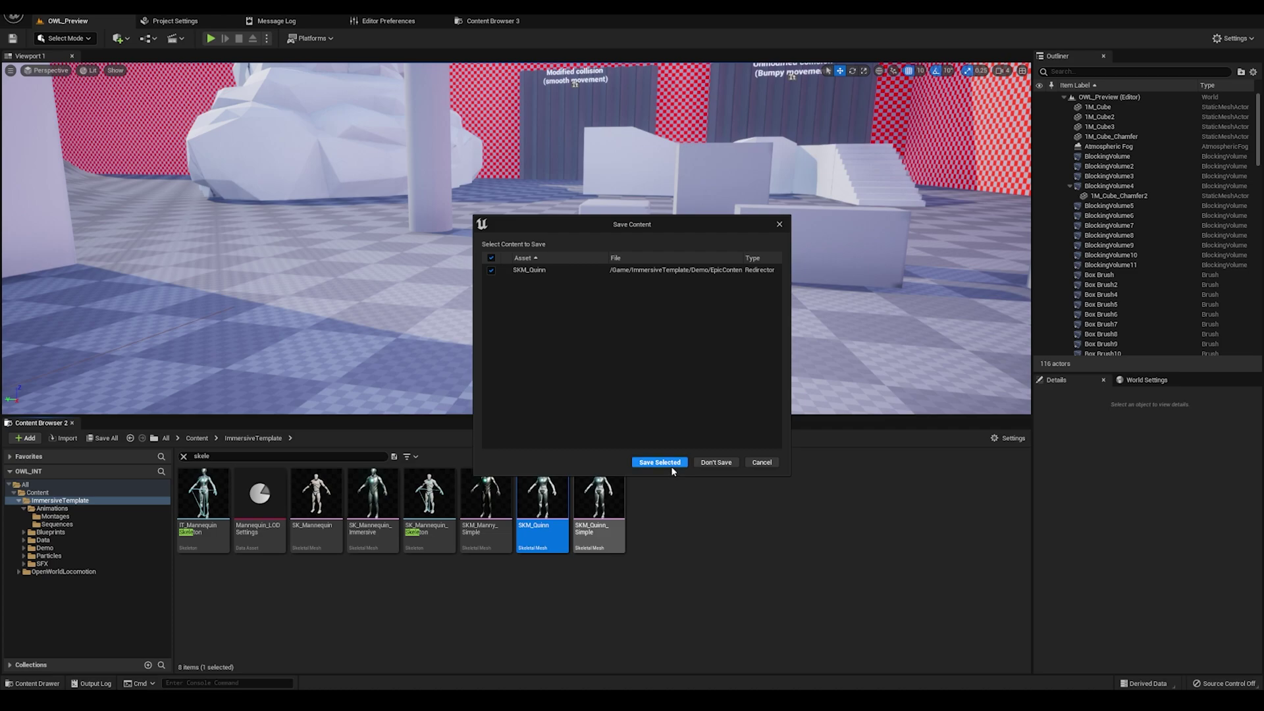
pyautogui.click(660, 463)
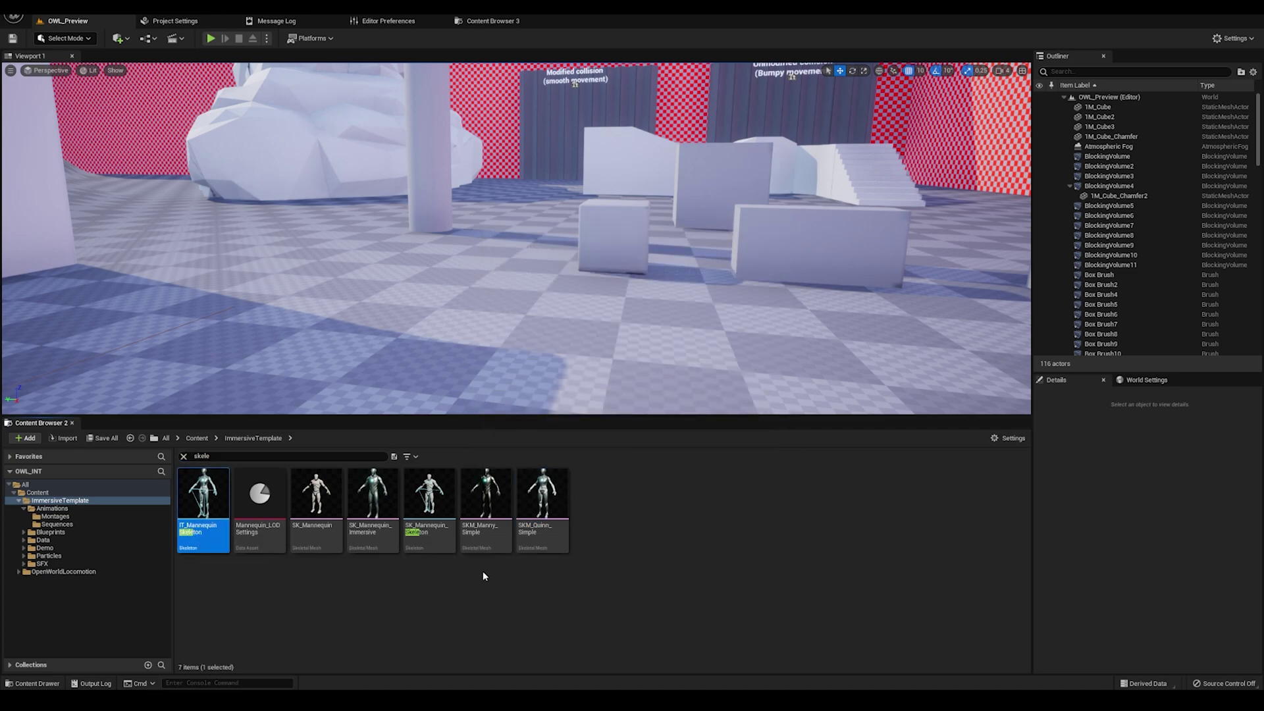
# - Delete ImmersiveTemplate's SKM_Quinn_Simple, replacing its references with the OpenWorldLocomotion SKM_Quinn_Simple mesh, and save the redirector
pyautogui.press('Delete')
pyautogui.click(547, 492)
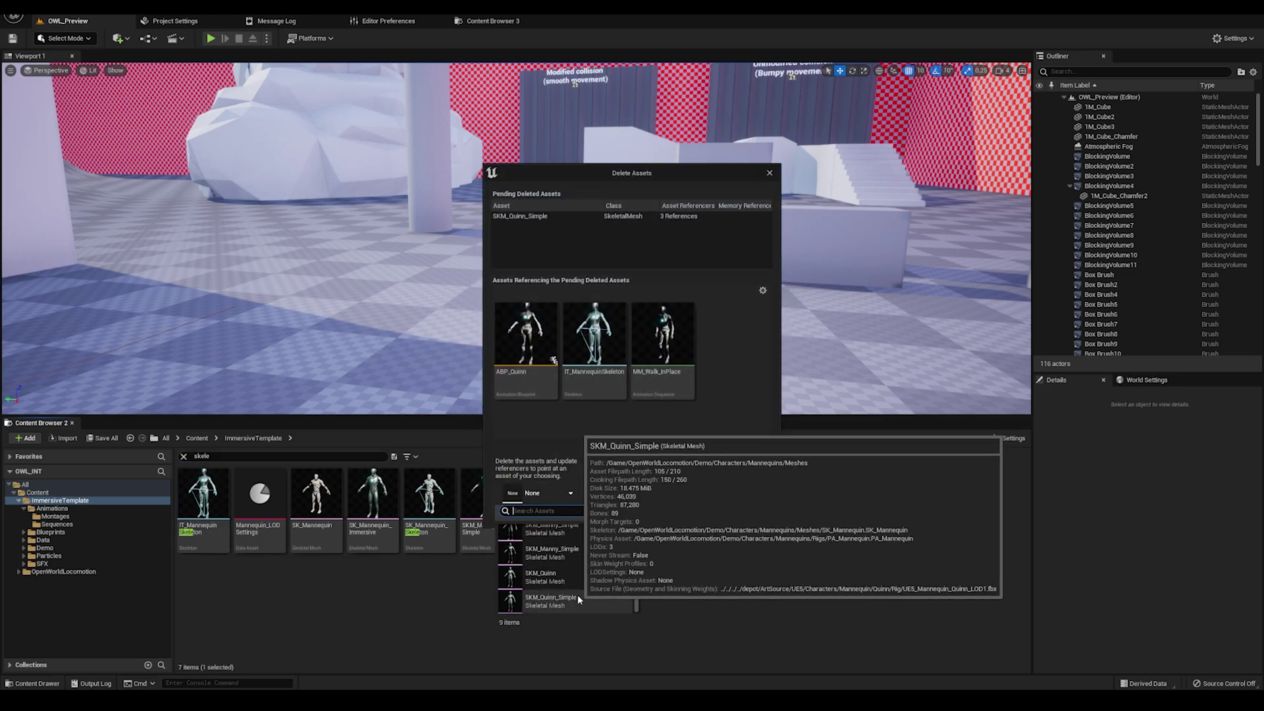
pyautogui.click(578, 594)
pyautogui.click(561, 517)
pyautogui.click(704, 380)
pyautogui.click(660, 459)
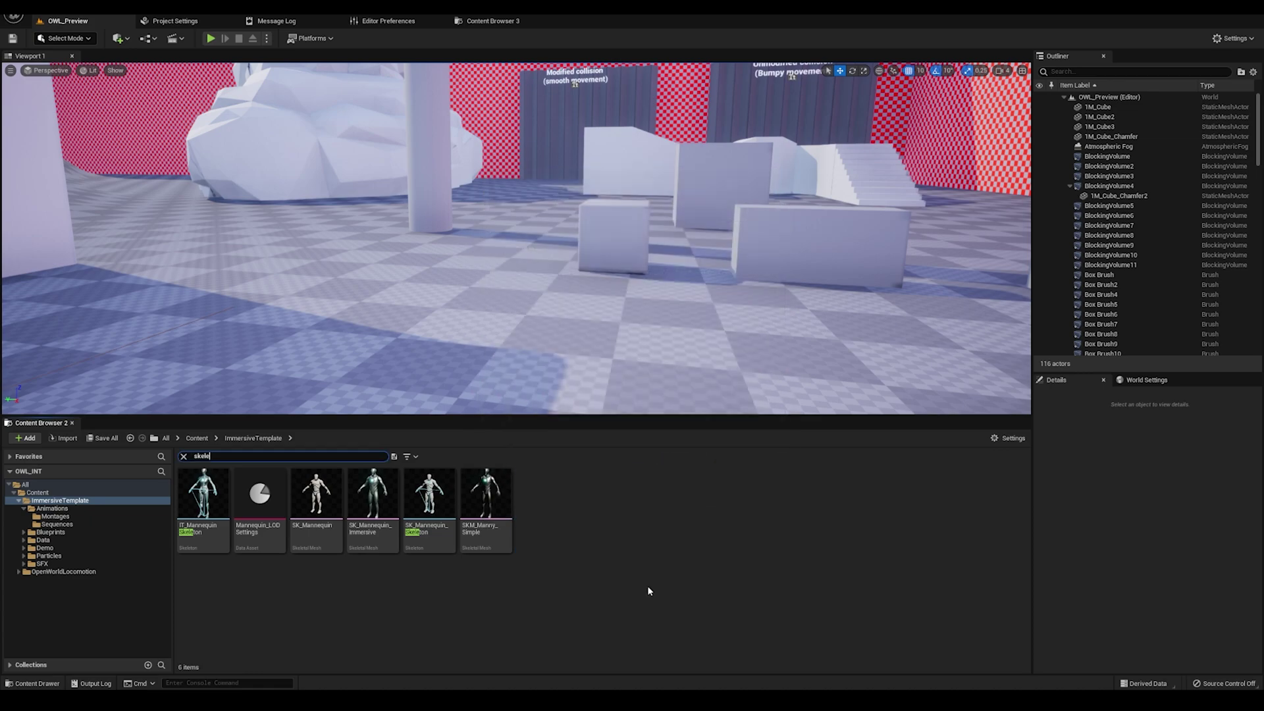
# - Delete ImmersiveTemplate's SKM_Manny_Simple mesh, replacing its references with another skeletal mesh
pyautogui.press('Delete')
pyautogui.click(546, 492)
pyautogui.click(582, 595)
pyautogui.click(538, 511)
pyautogui.click(703, 379)
pyautogui.click(745, 404)
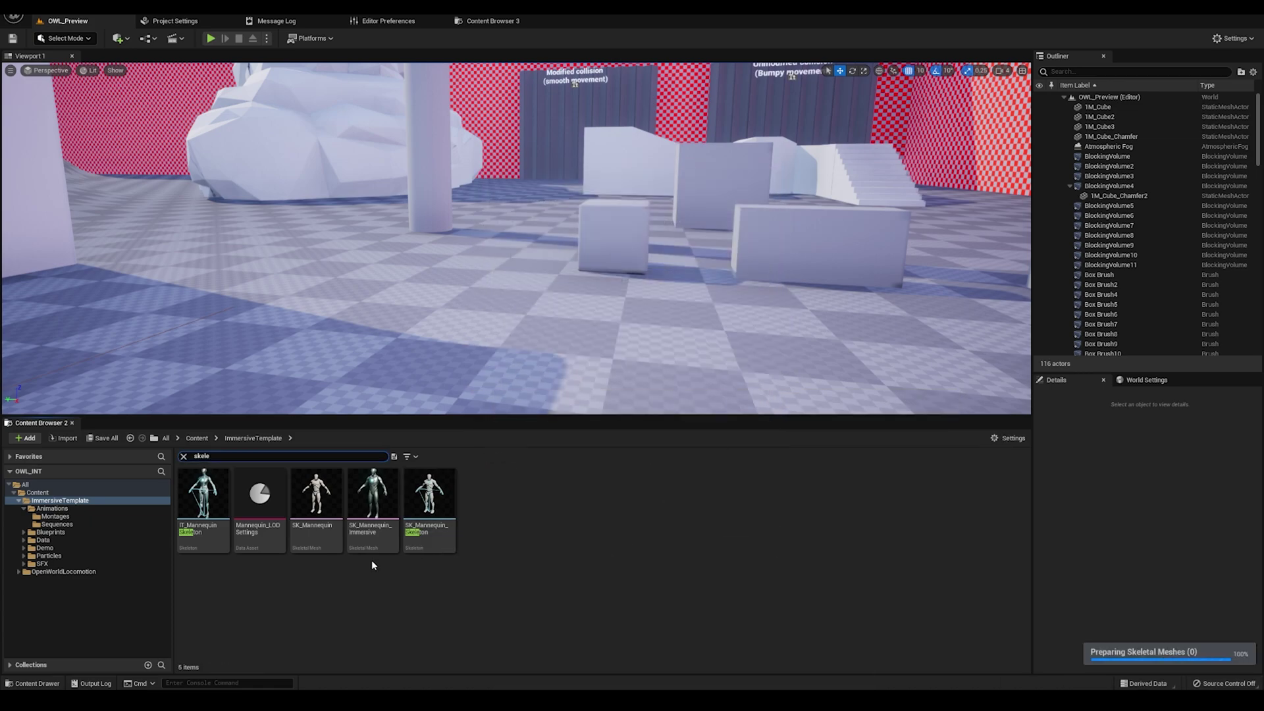
# - Delete the SK_Mannequin_Immersive mesh, replacing its references with another skeletal mesh
pyautogui.click(373, 520)
pyautogui.press('Delete')
pyautogui.click(546, 493)
pyautogui.click(563, 559)
pyautogui.click(538, 511)
pyautogui.click(703, 380)
pyautogui.click(747, 412)
# - Delete the IT_MannequinSkeleton asset, replacing its references with another skeleton
pyautogui.click(203, 501)
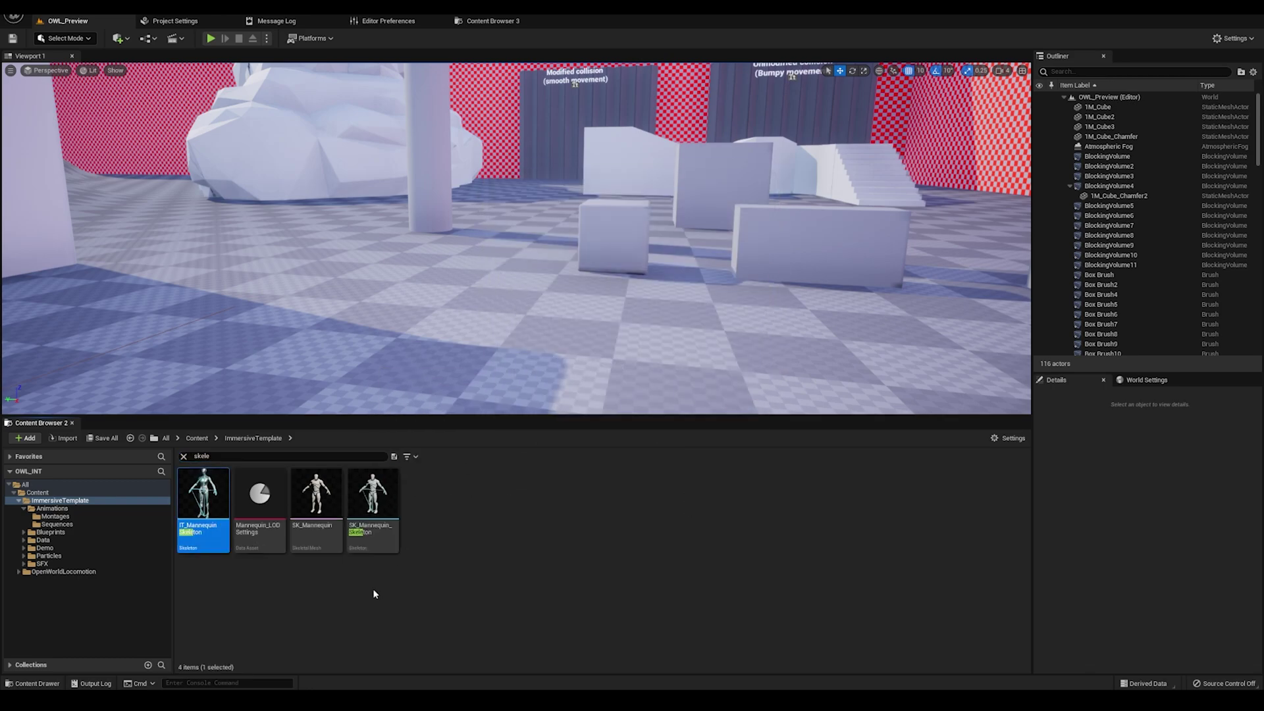
pyautogui.press('Delete')
pyautogui.click(546, 492)
pyautogui.click(567, 555)
pyautogui.click(539, 510)
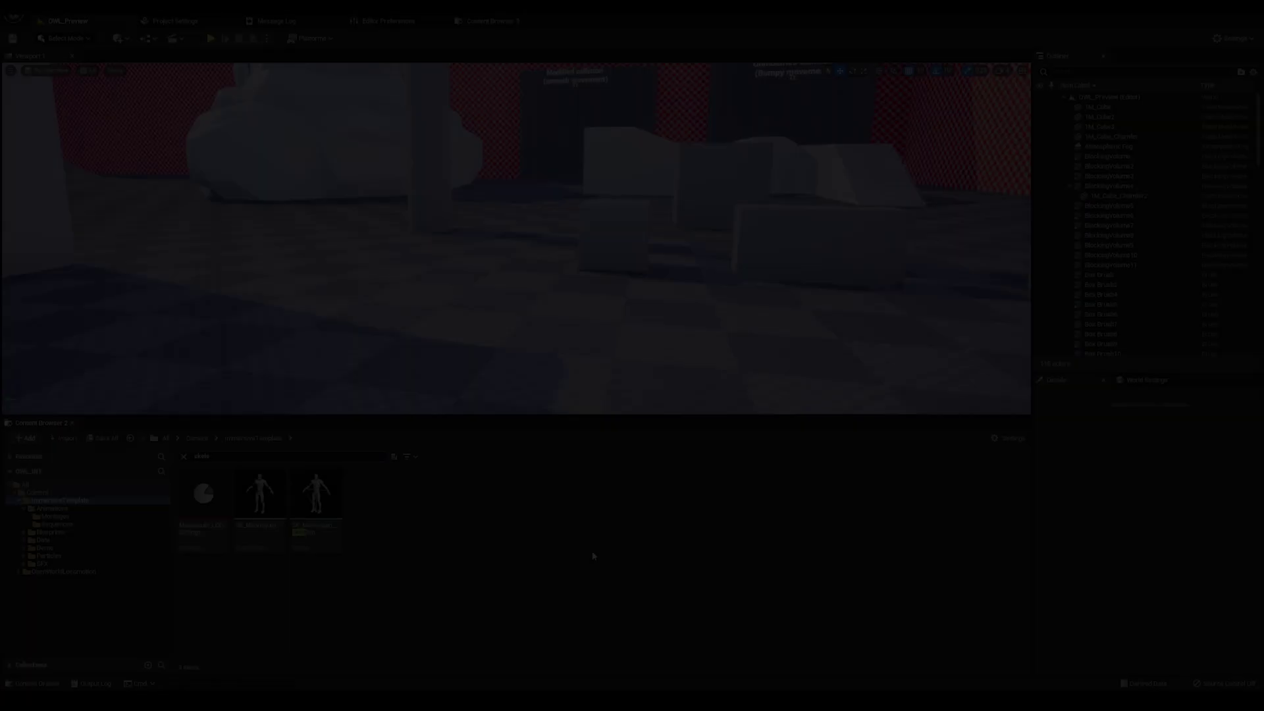
# - Clear the asset filter and open the AS_Crouch_Walk animation from ImmersiveTemplate's Sequences folder
pyautogui.press('BackSpace')
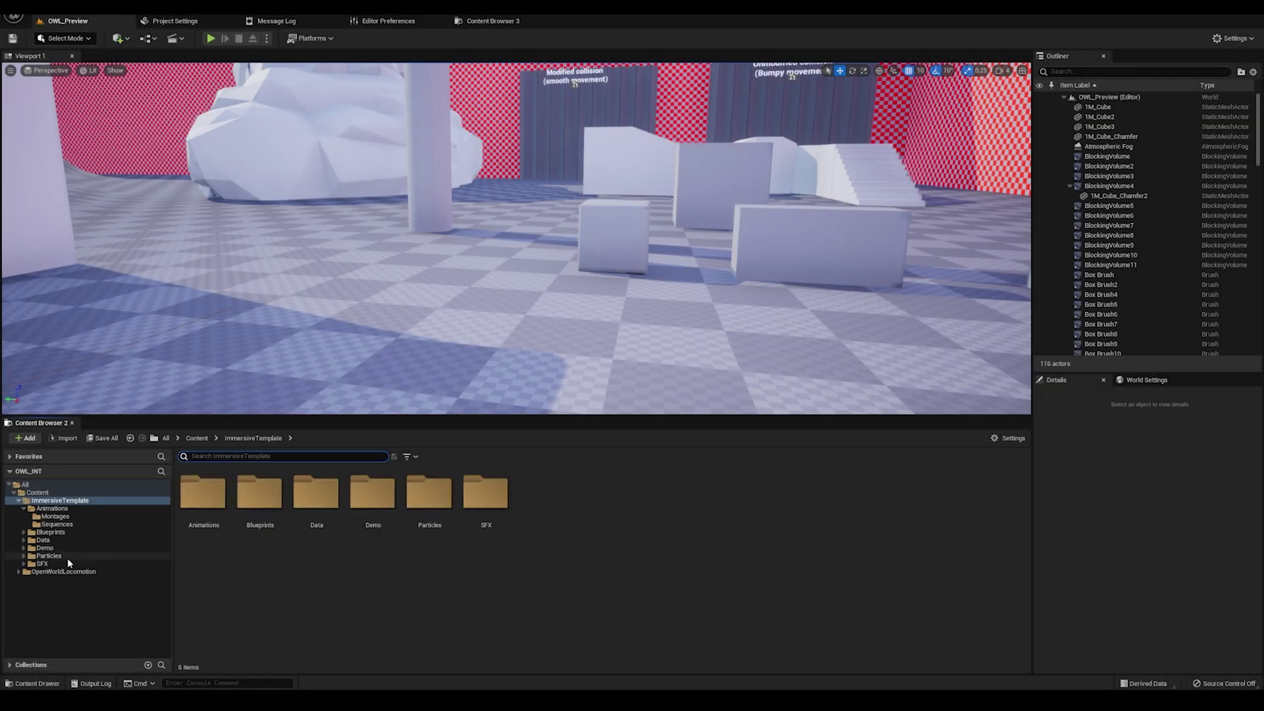
pyautogui.click(64, 524)
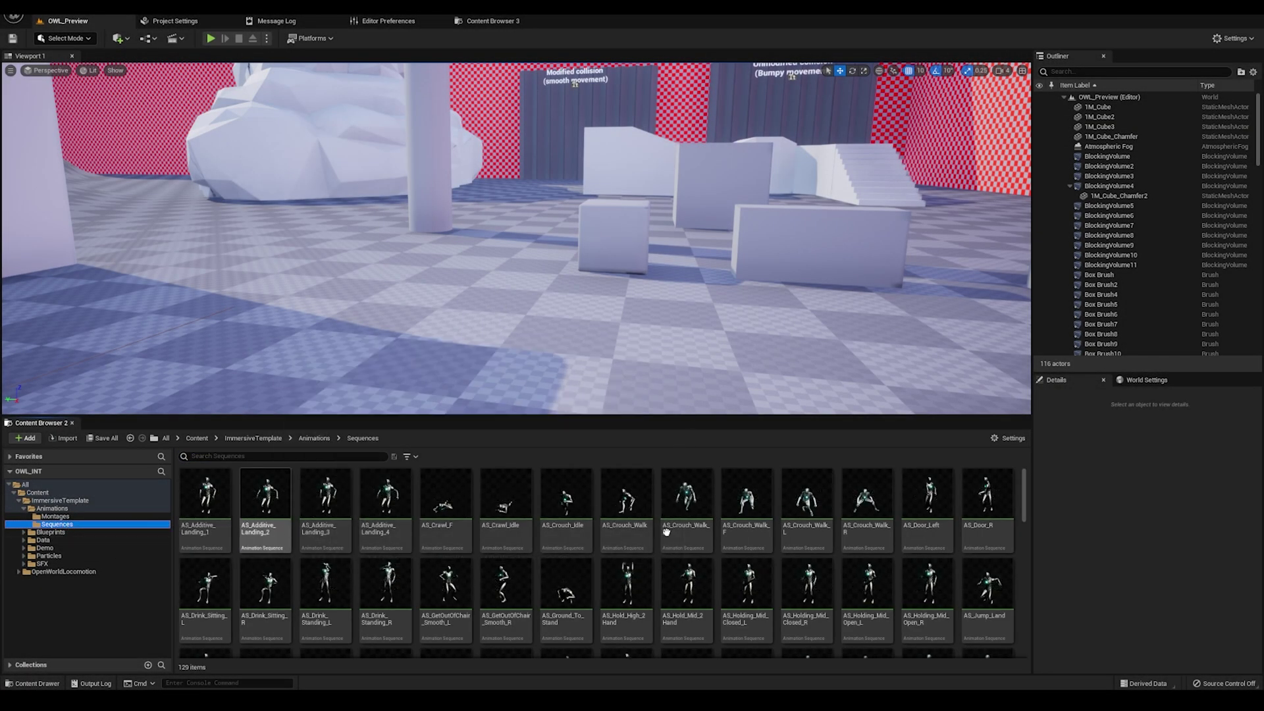
pyautogui.doubleClick(625, 503)
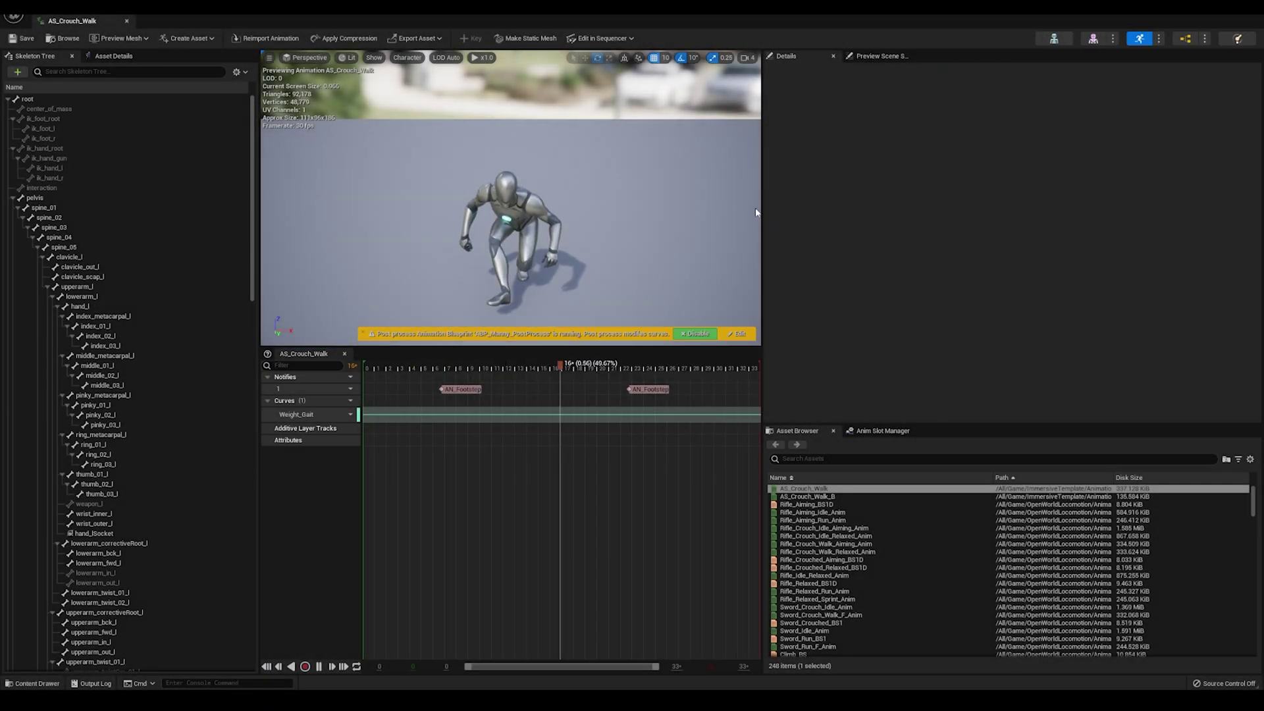
# - Show the retargeting options in the skeleton tree and recursively set translation retargeting to Skeleton from the root bone
pyautogui.click(241, 72)
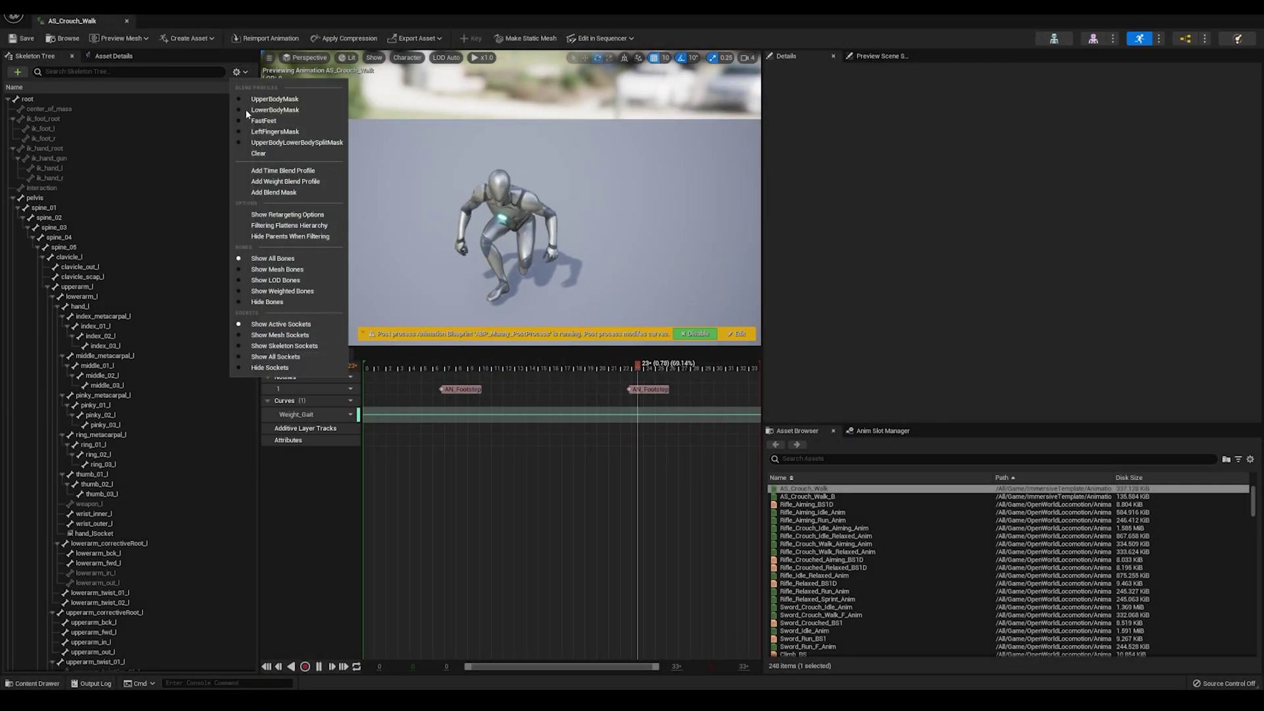
pyautogui.click(283, 211)
pyautogui.rightClick(198, 103)
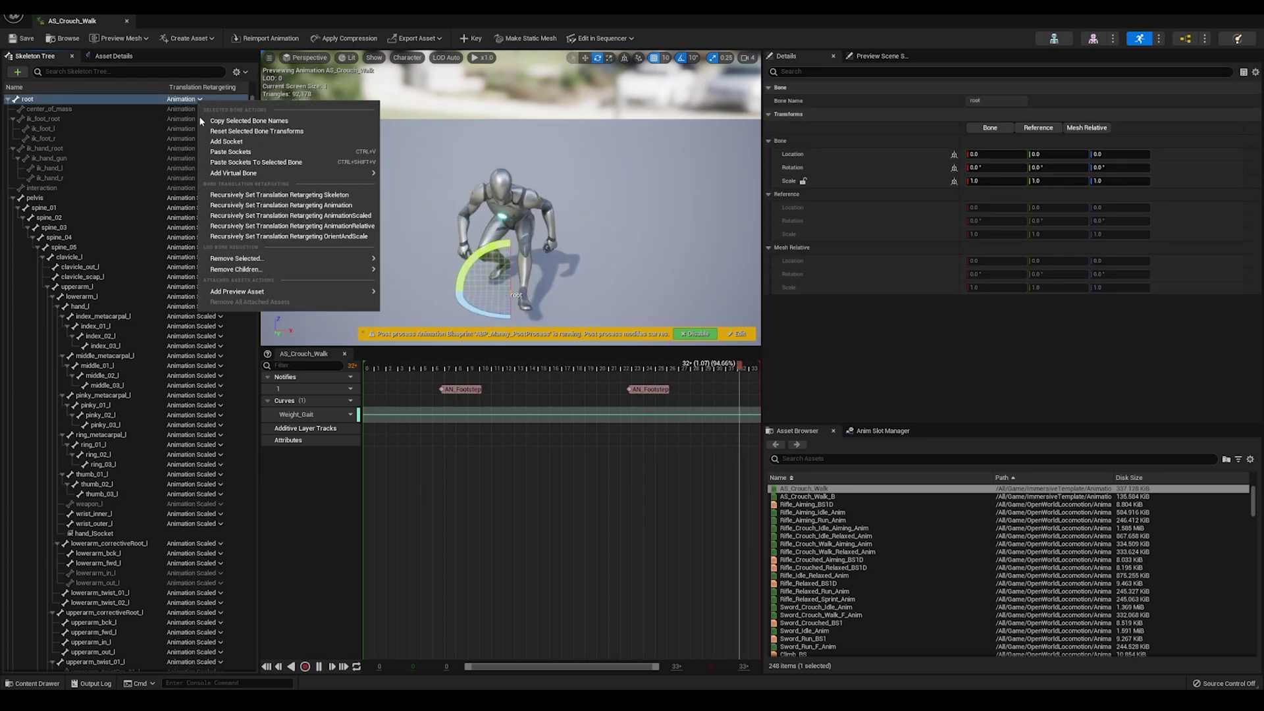
pyautogui.click(315, 194)
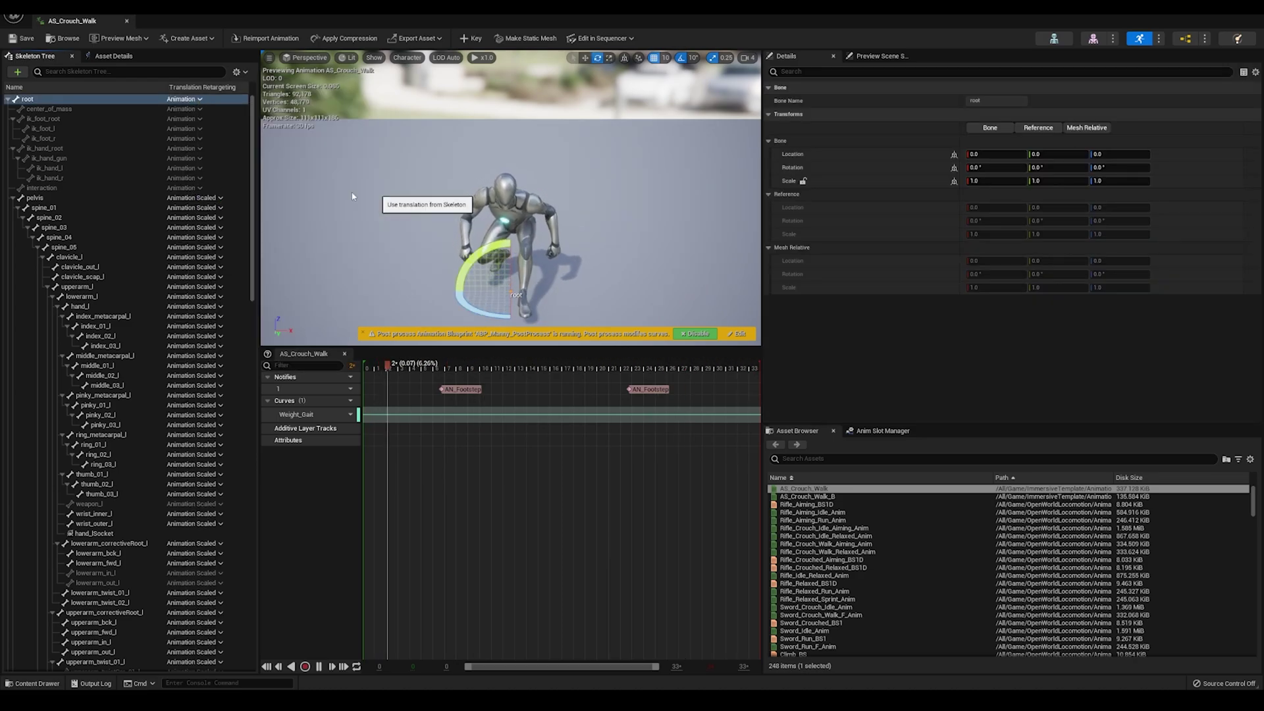
# - Set translation retargeting to Animation for the root bone and Animation Scaled for the pelvis bone
pyautogui.click(181, 101)
pyautogui.click(207, 121)
pyautogui.click(189, 199)
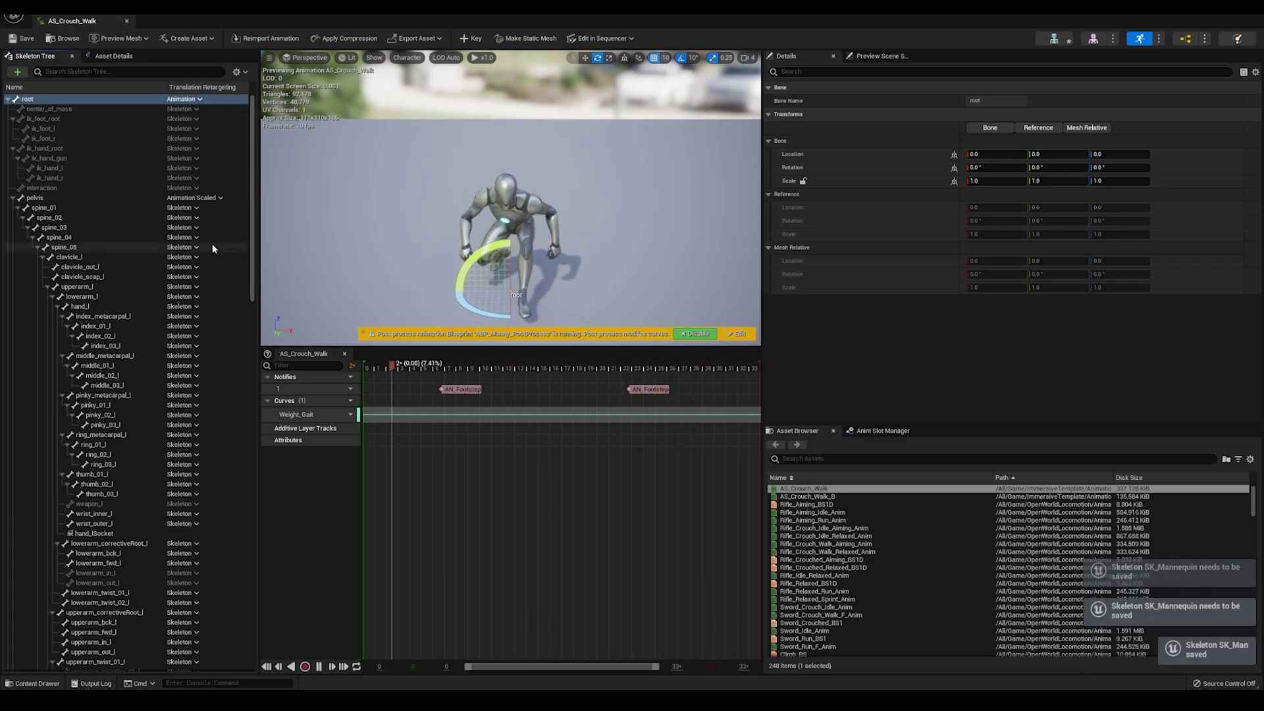
pyautogui.click(211, 243)
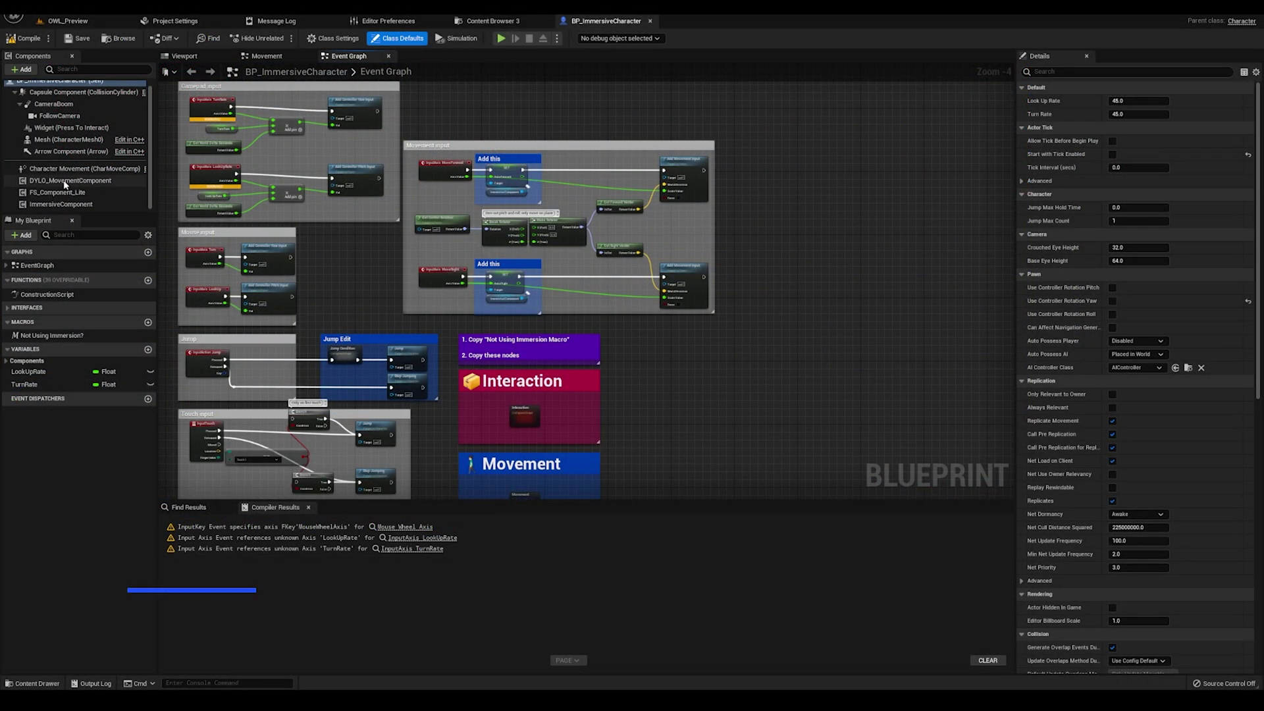
# - Open OWL_Base_BP from the OpenWorldLocomotion folder and copy the DYLO_MovementComponent, FS_Component_Lite and ImmersiveComponent from BP_ImmersiveCharacter into it
pyautogui.click(70, 22)
pyautogui.click(75, 510)
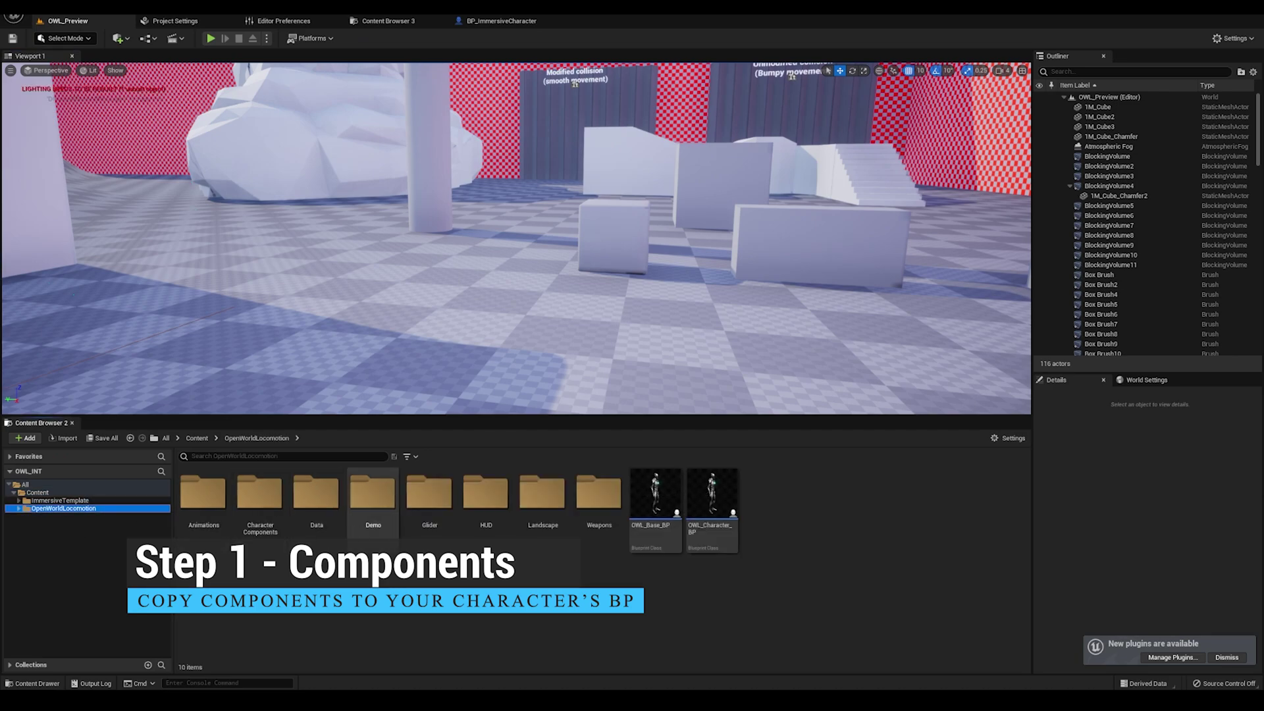
pyautogui.doubleClick(654, 512)
pyautogui.click(66, 174)
pyautogui.keyDown('shift'); pyautogui.click(66, 198); pyautogui.keyUp('shift')
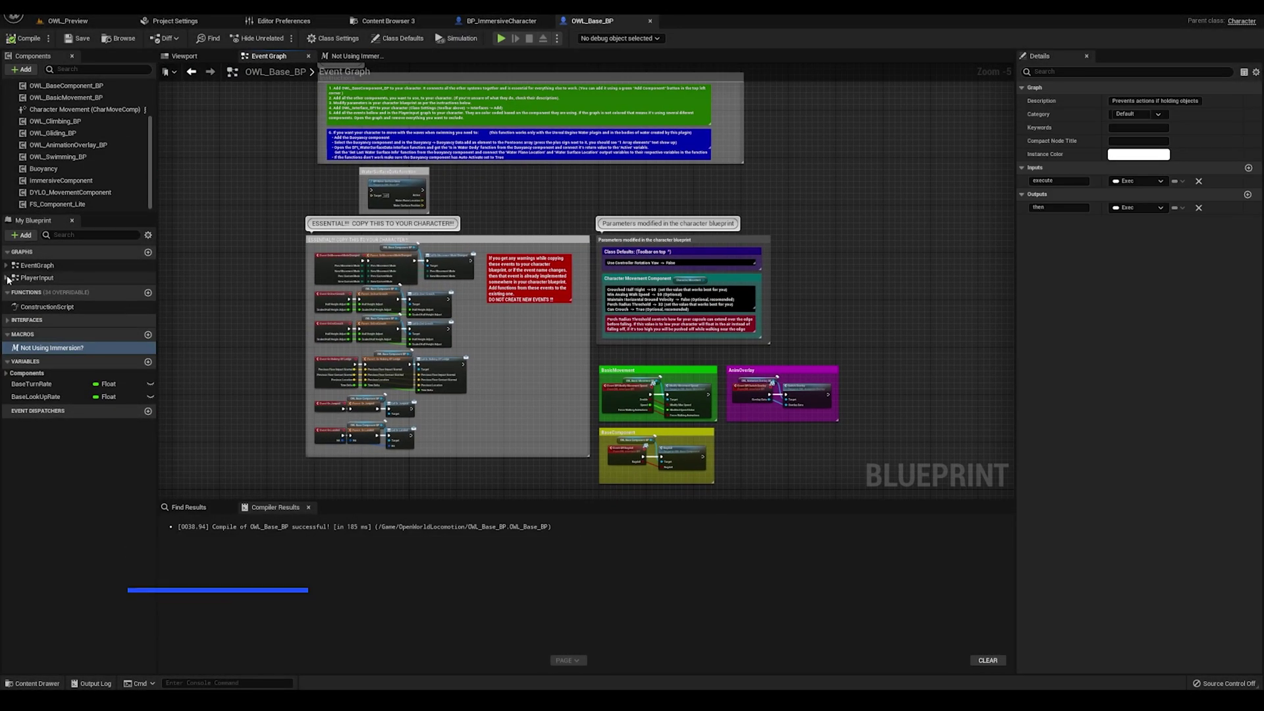
# - Paste the two "Add this" axis node groups from BP_ImmersiveCharacter beside the Movement input block in OWL_Base_BP's Player Input graph
pyautogui.click(8, 279)
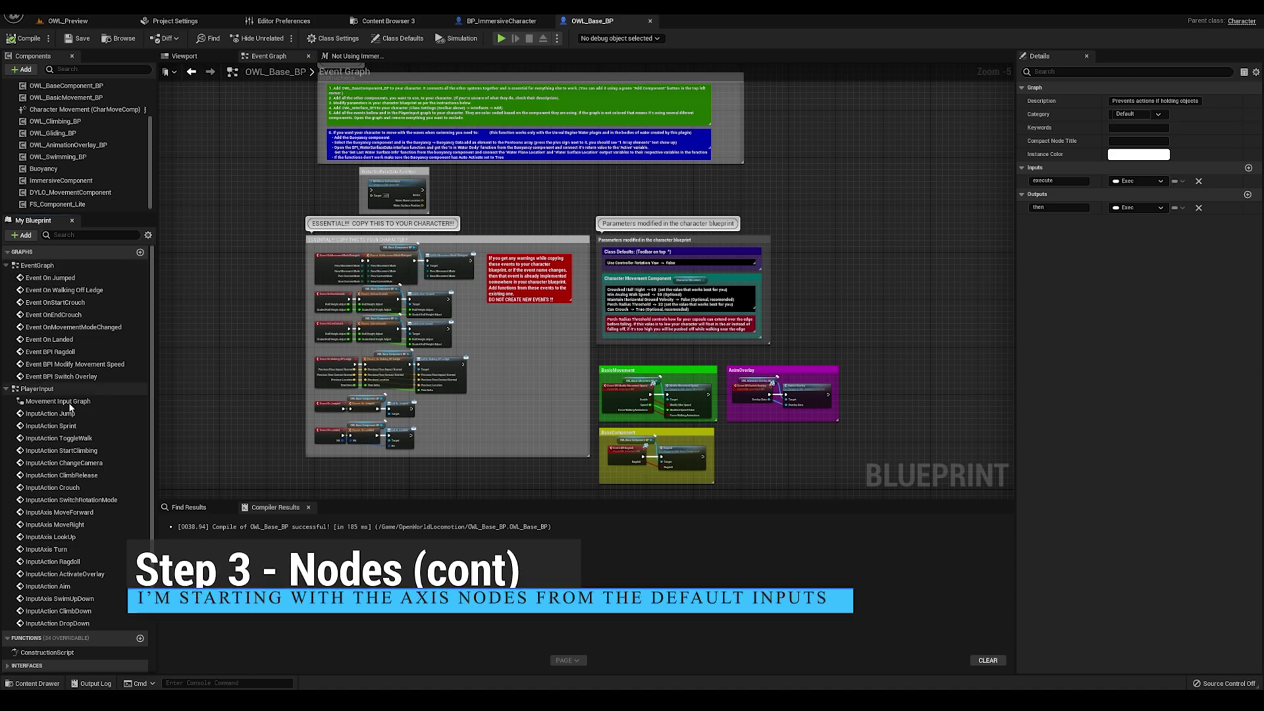
pyautogui.doubleClick(59, 401)
pyautogui.click(347, 72)
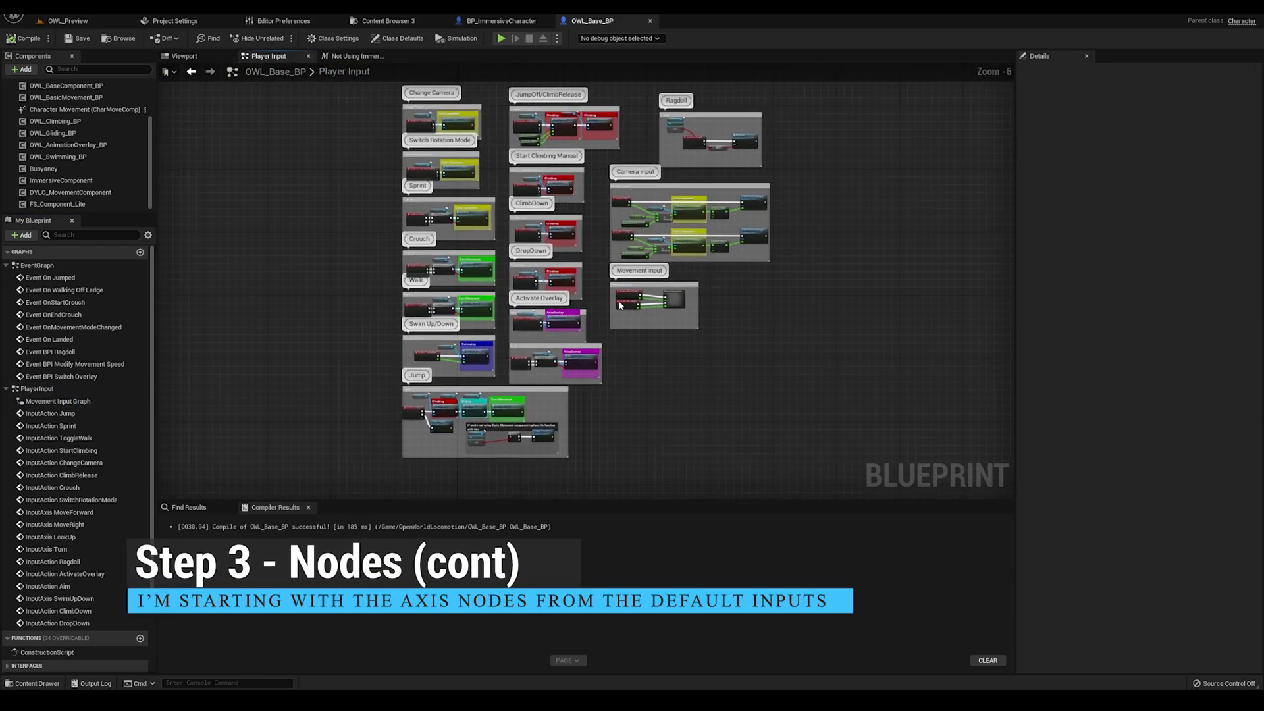
pyautogui.moveTo(564, 266); pyautogui.dragTo(540, 252, button='right')
pyautogui.hotkey('ctrl', 'v')
pyautogui.moveTo(629, 266); pyautogui.dragTo(596, 322)
pyautogui.scroll(-2, 595, 322)
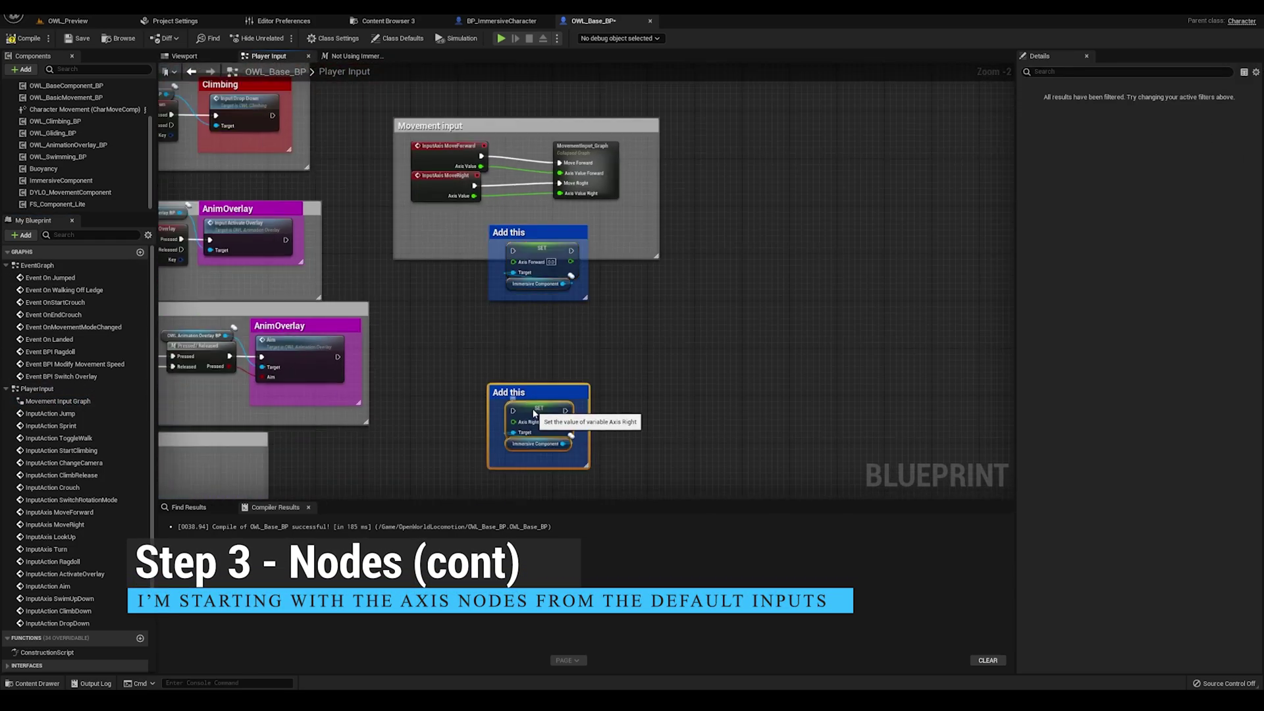
# - Wire the MoveForward and MoveRight axis events through the Axis Forward and Axis Right setters into MovementInput_Graph, and save the blueprint
pyautogui.moveTo(527, 378); pyautogui.dragTo(523, 337)
pyautogui.moveTo(475, 186); pyautogui.dragTo(501, 358)
pyautogui.moveTo(501, 367); pyautogui.dragTo(474, 196)
pyautogui.moveTo(559, 182); pyautogui.dragTo(544, 358)
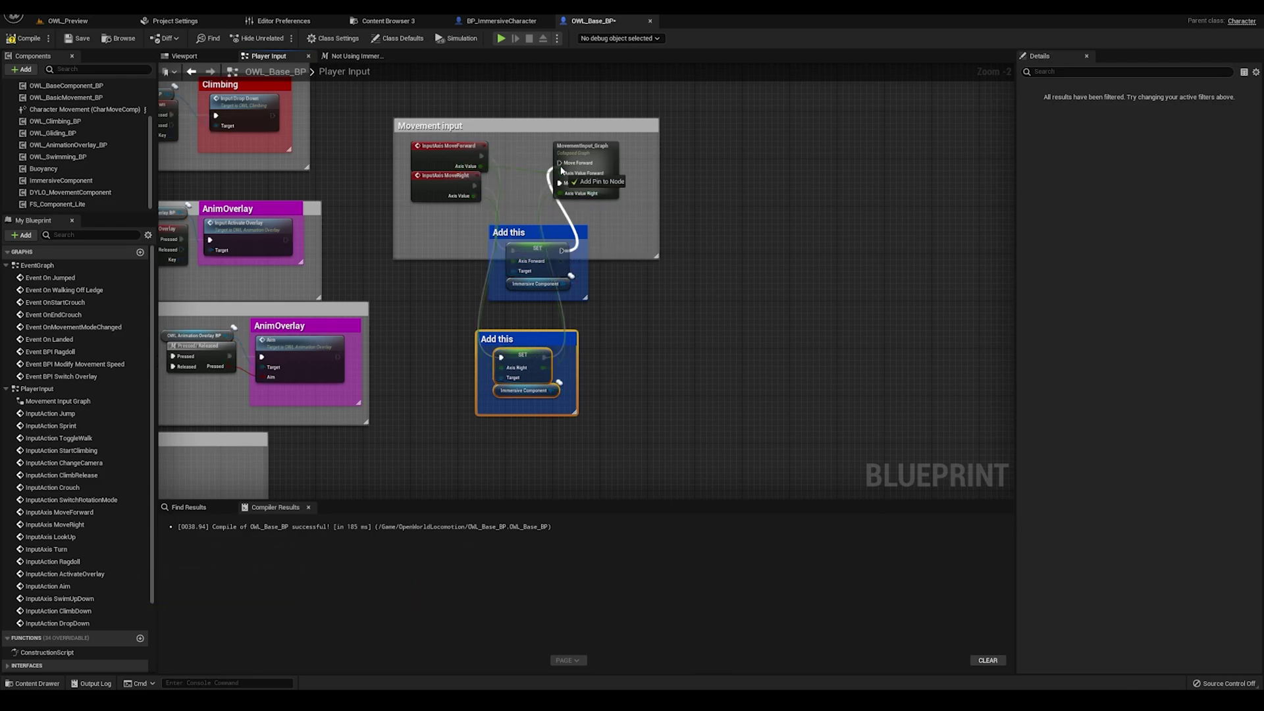
pyautogui.click(78, 38)
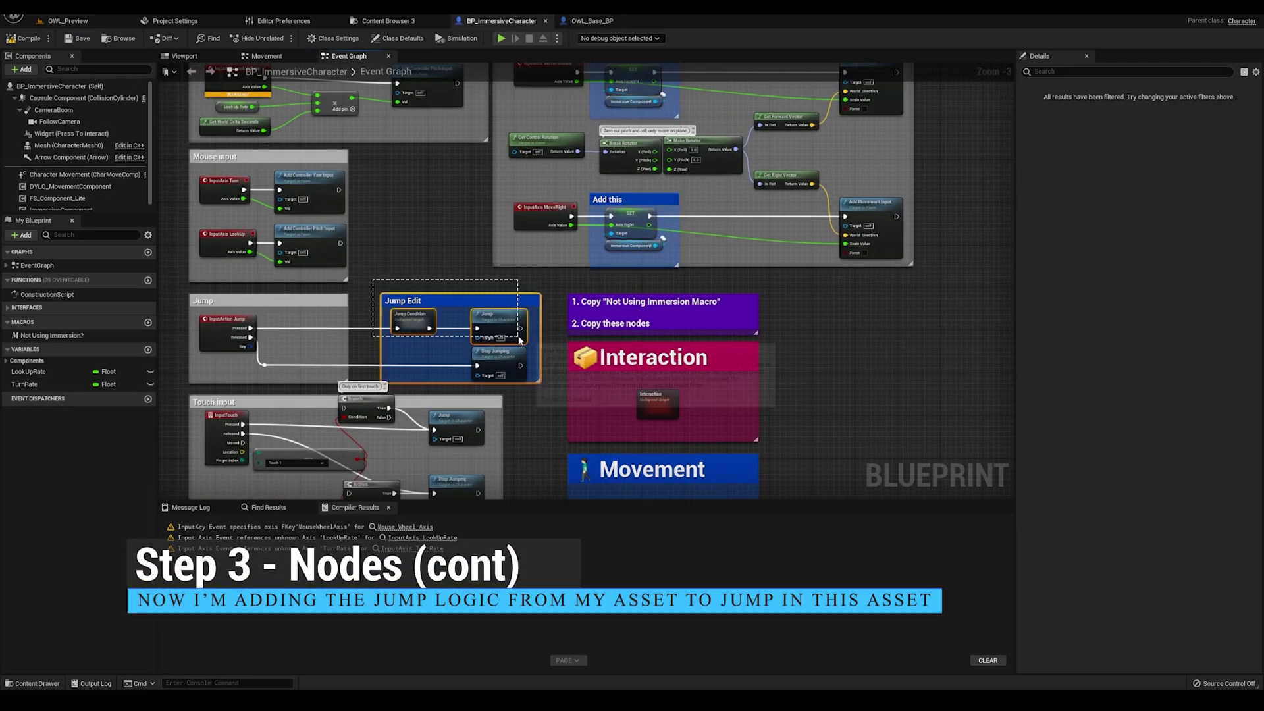
# - Paste the Jump Edit nodes into OWL_Base_BP's Player Input graph and route InputAction Jump through the Jump Condition to Climbing's Input Jump
pyautogui.click(592, 20)
pyautogui.moveTo(696, 163); pyautogui.dragTo(1011, 66, button='right')
pyautogui.scroll(-1, 426, 242)
pyautogui.scroll(3, 399, 284)
pyautogui.hotkey('ctrl', 'v')
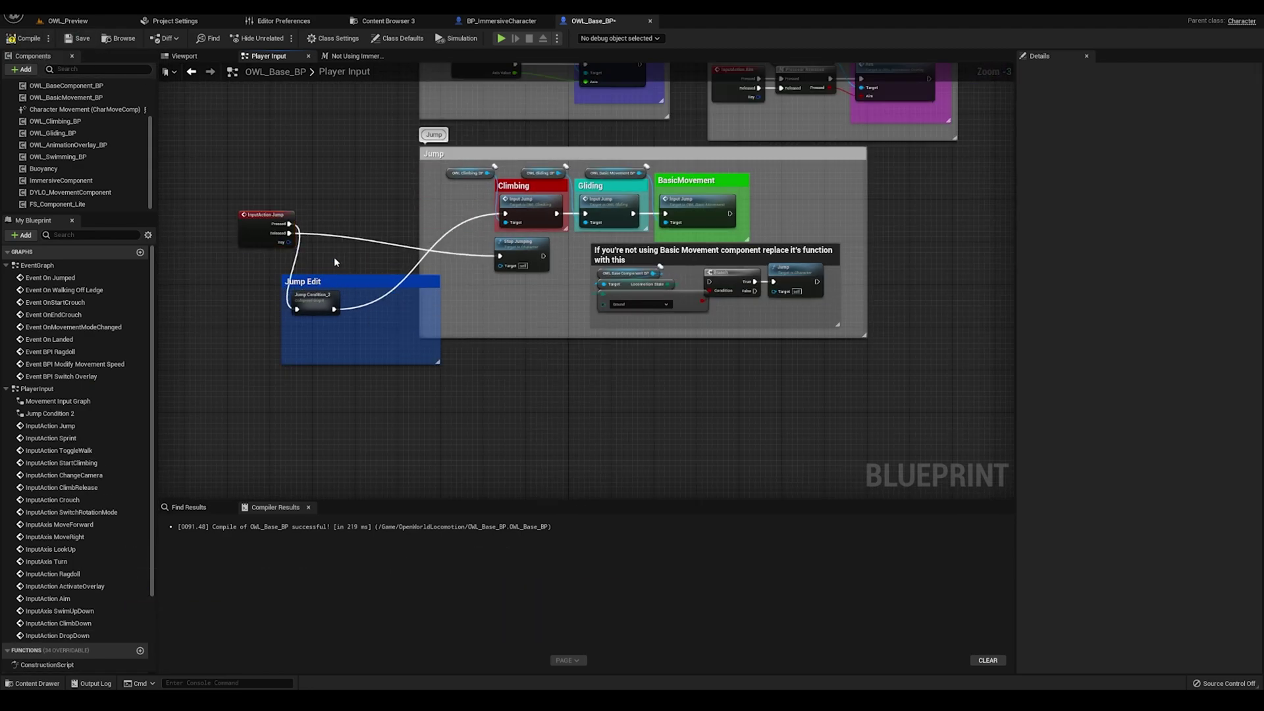
pyautogui.moveTo(351, 285); pyautogui.dragTo(382, 200)
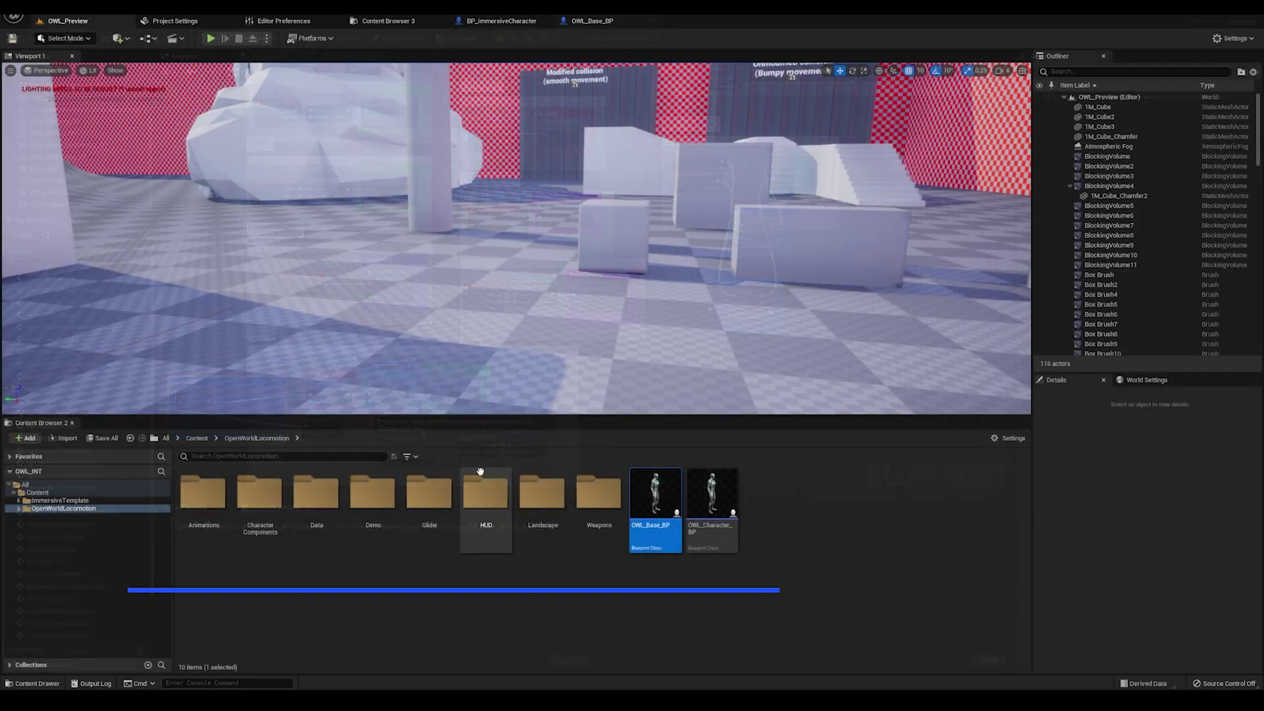
# - Open OWL_Character_BP, copy the "Not Using Immersion?" macro into it from BP_ImmersiveCharacter, and compile
pyautogui.doubleClick(711, 494)
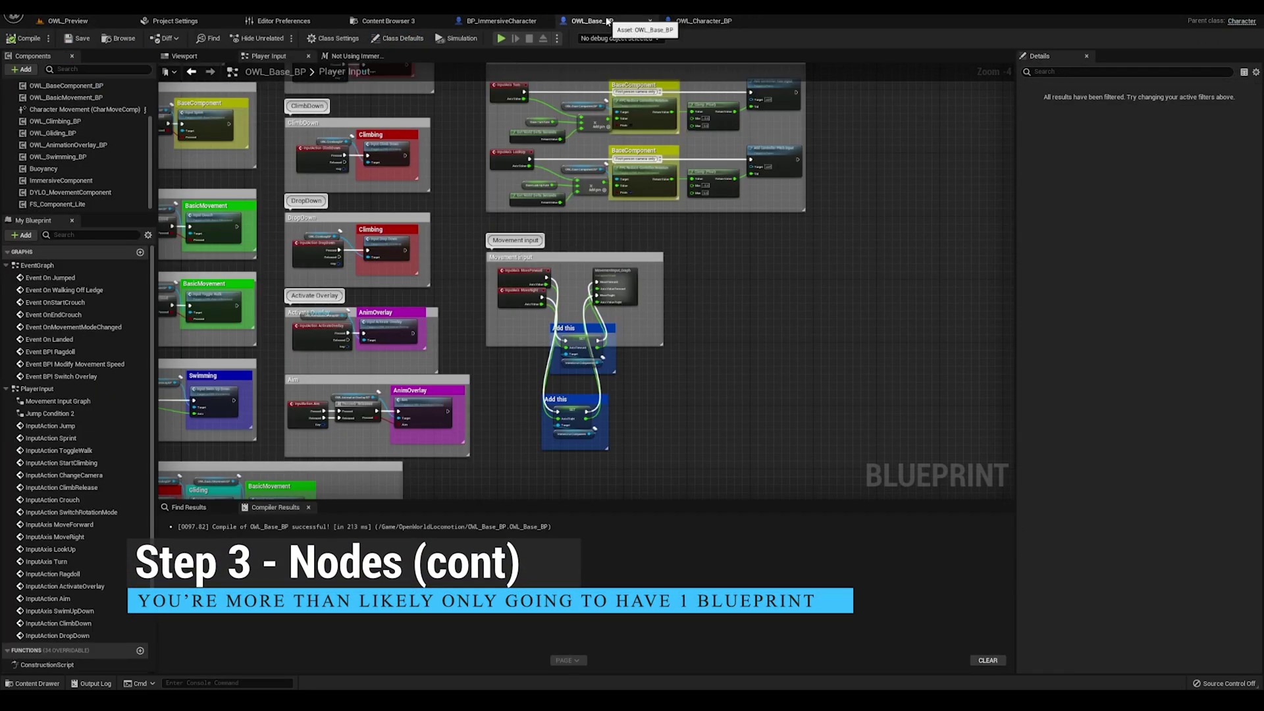
pyautogui.click(502, 20)
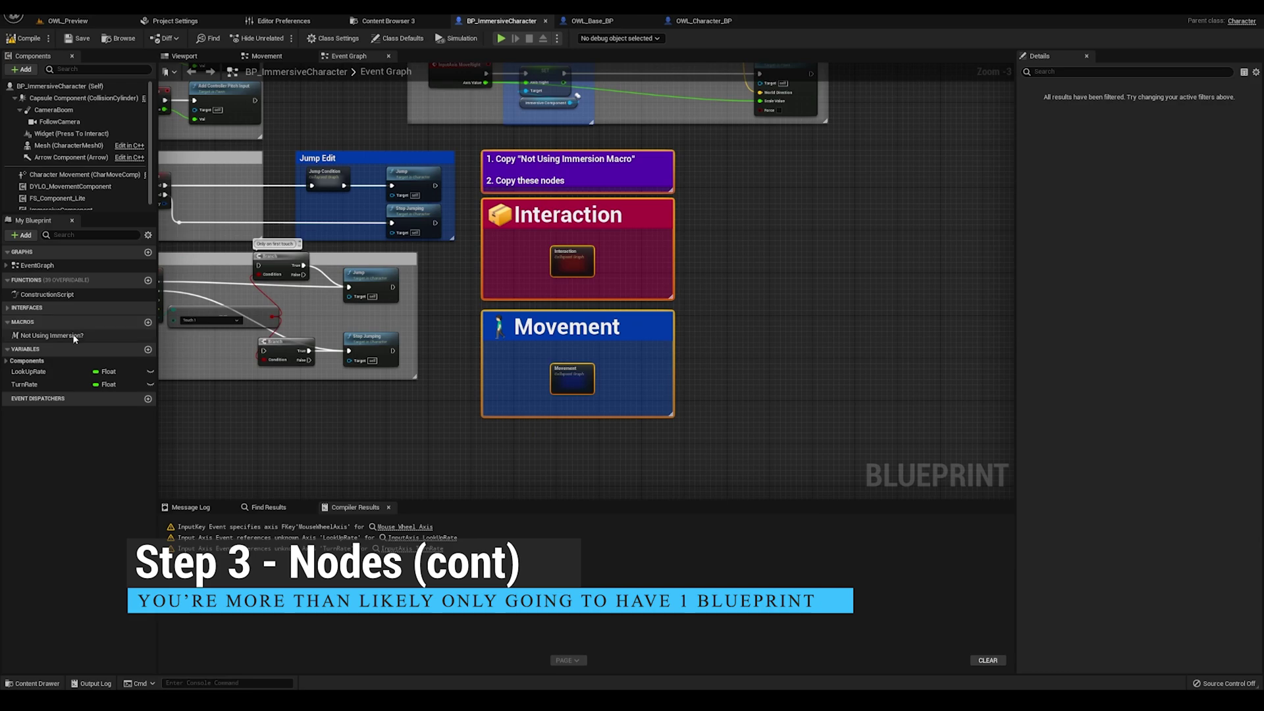
pyautogui.click(75, 336)
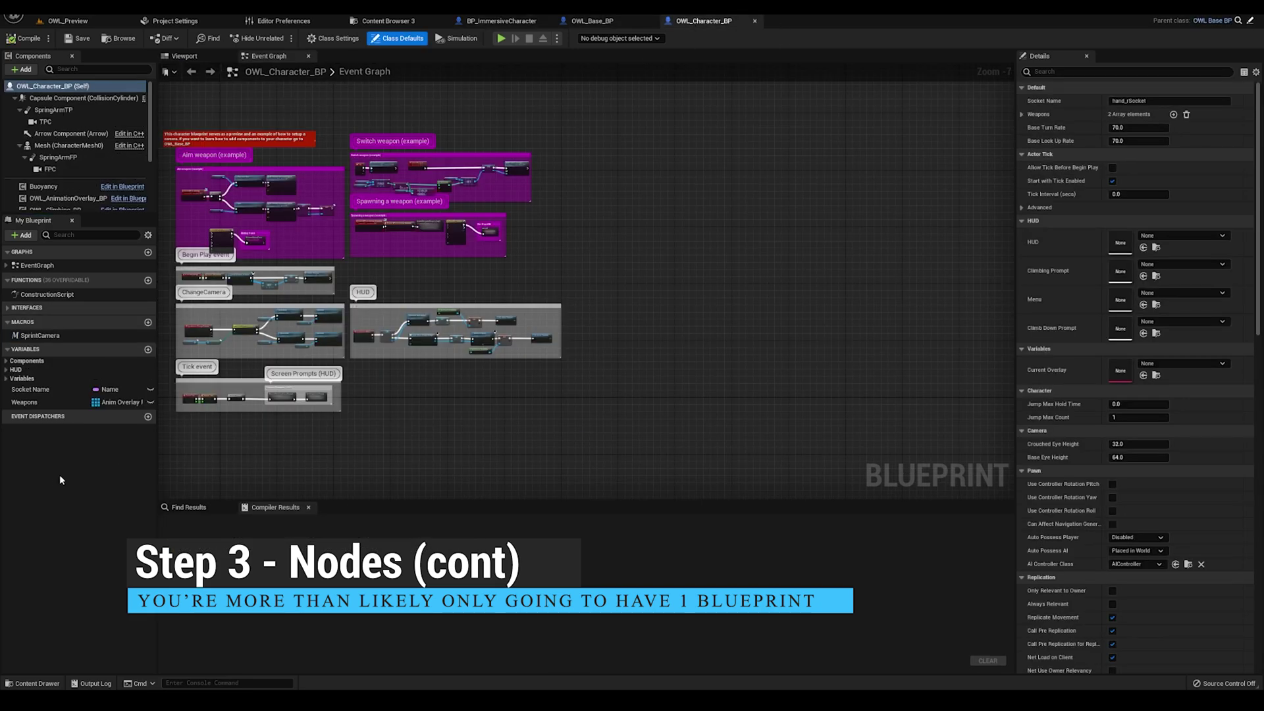
pyautogui.hotkey('ctrl', 'v')
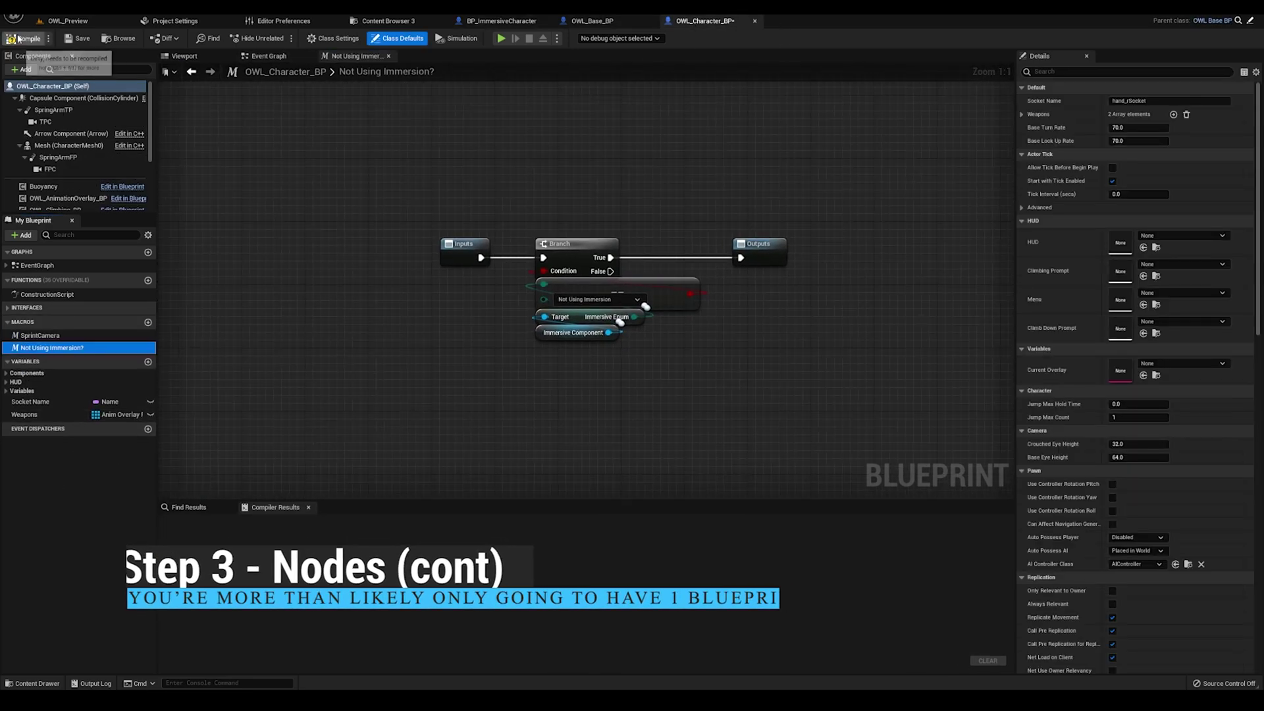
pyautogui.click(18, 40)
# - Copy the Interaction and Movement node groups from BP_ImmersiveCharacter into OWL_Character_BP's event graph and compile it
pyautogui.click(72, 21)
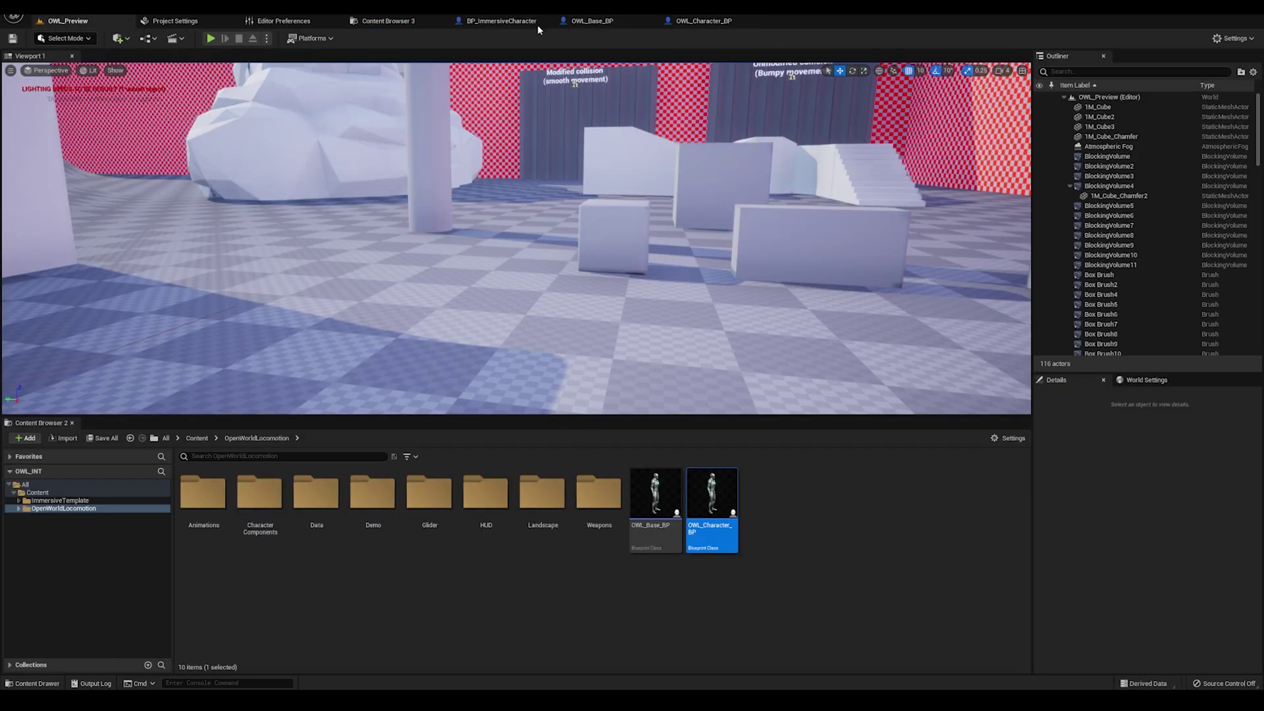
pyautogui.click(518, 22)
pyautogui.moveTo(468, 144); pyautogui.dragTo(767, 417)
pyautogui.click(706, 20)
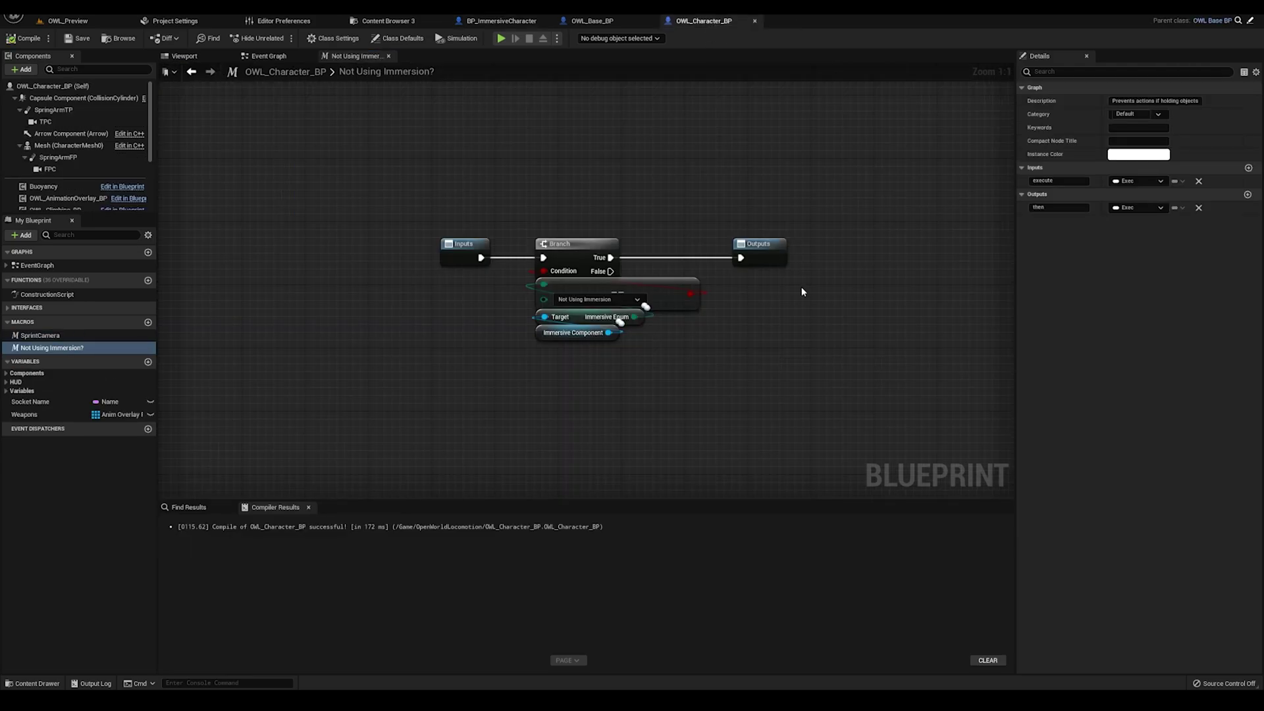
pyautogui.moveTo(802, 293); pyautogui.dragTo(667, 294, button='right')
pyautogui.click(299, 56)
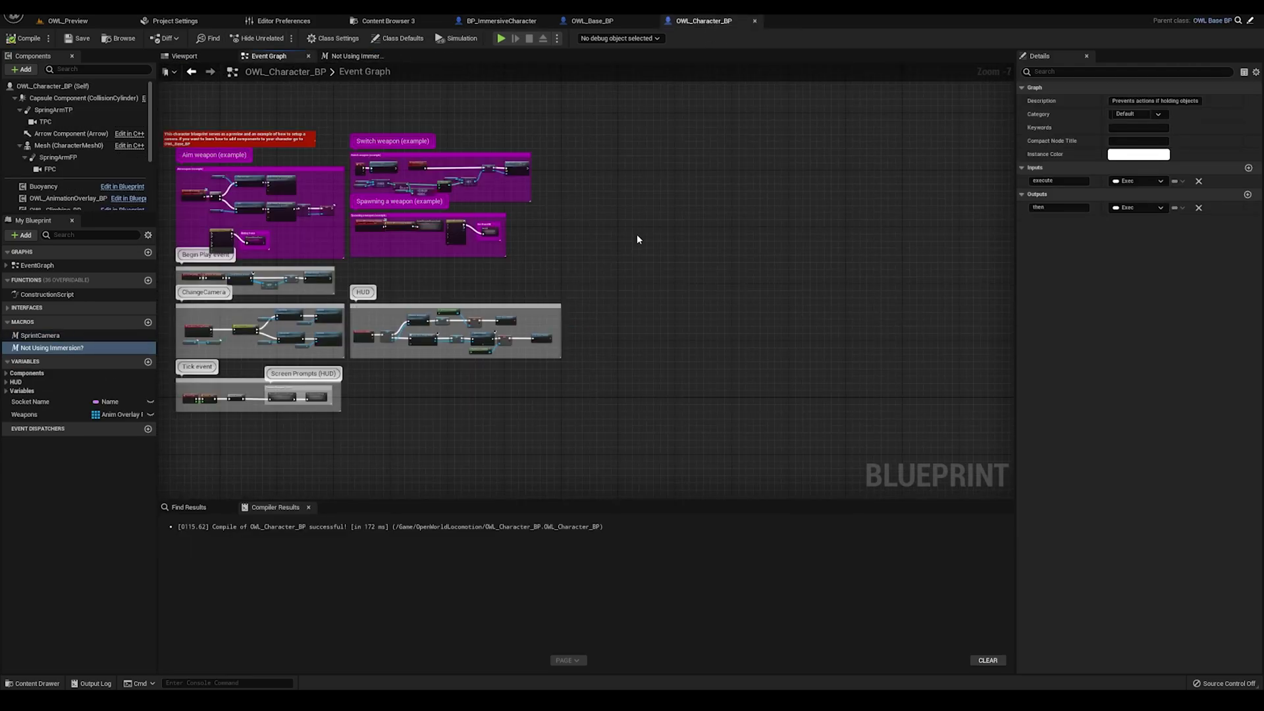
pyautogui.hotkey('ctrl', 'v')
pyautogui.click(43, 38)
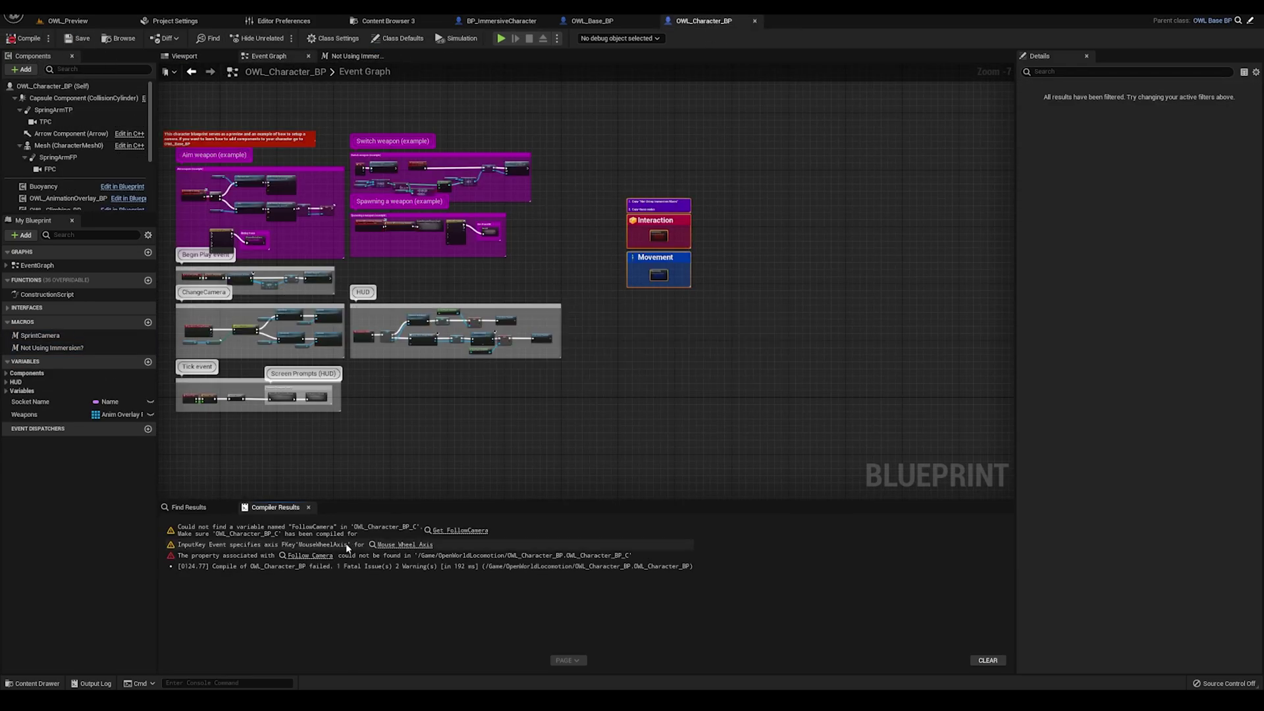
# - Replace the broken Follow Camera reference in the Mouse Inputs block with the TPC camera component, and save the blueprint
pyautogui.click(308, 556)
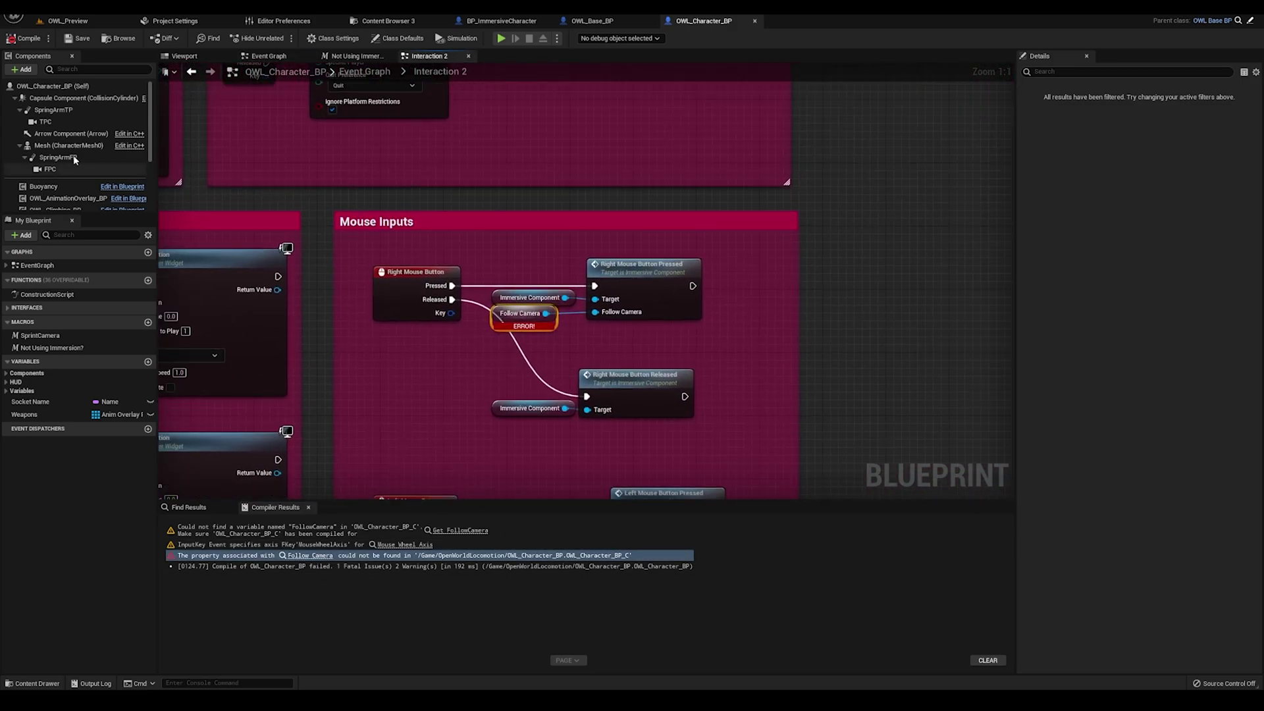
pyautogui.moveTo(66, 121); pyautogui.dragTo(531, 328)
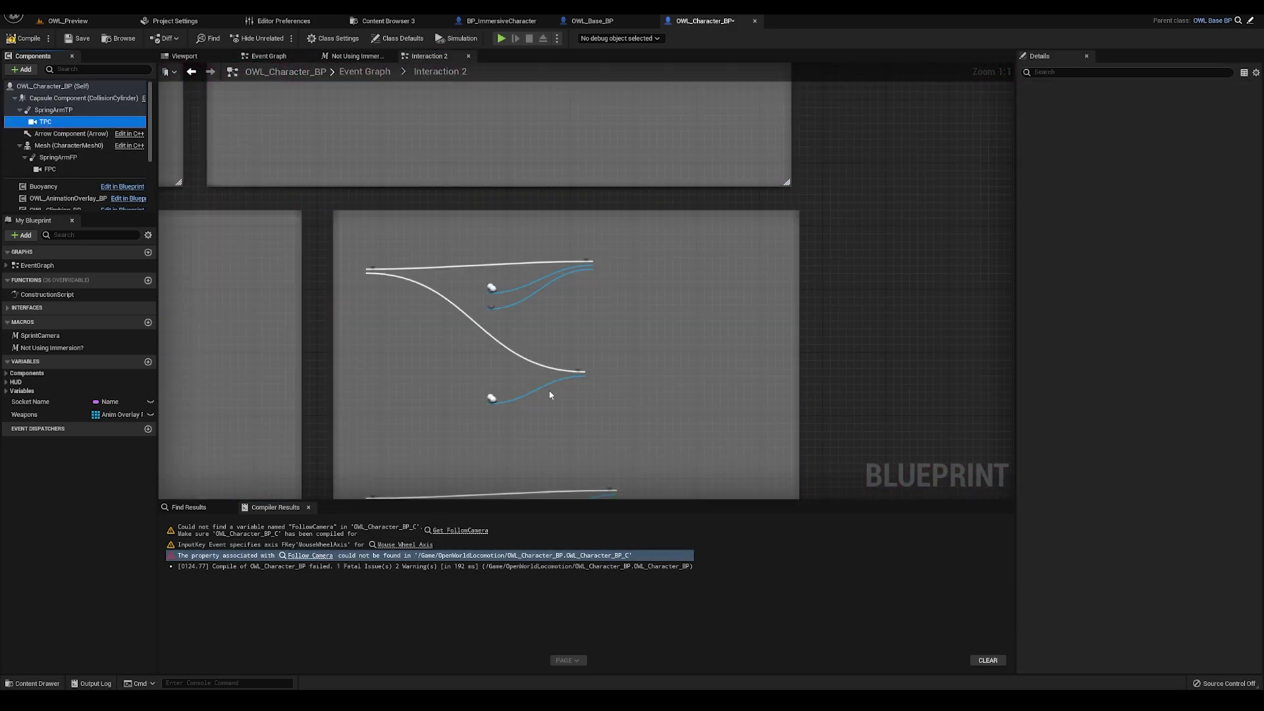
pyautogui.click(74, 38)
# - Locate the animation blueprint assigned to the character's mesh and open OWL_Base_UE5_AnimBP
pyautogui.click(58, 145)
pyautogui.click(1210, 287)
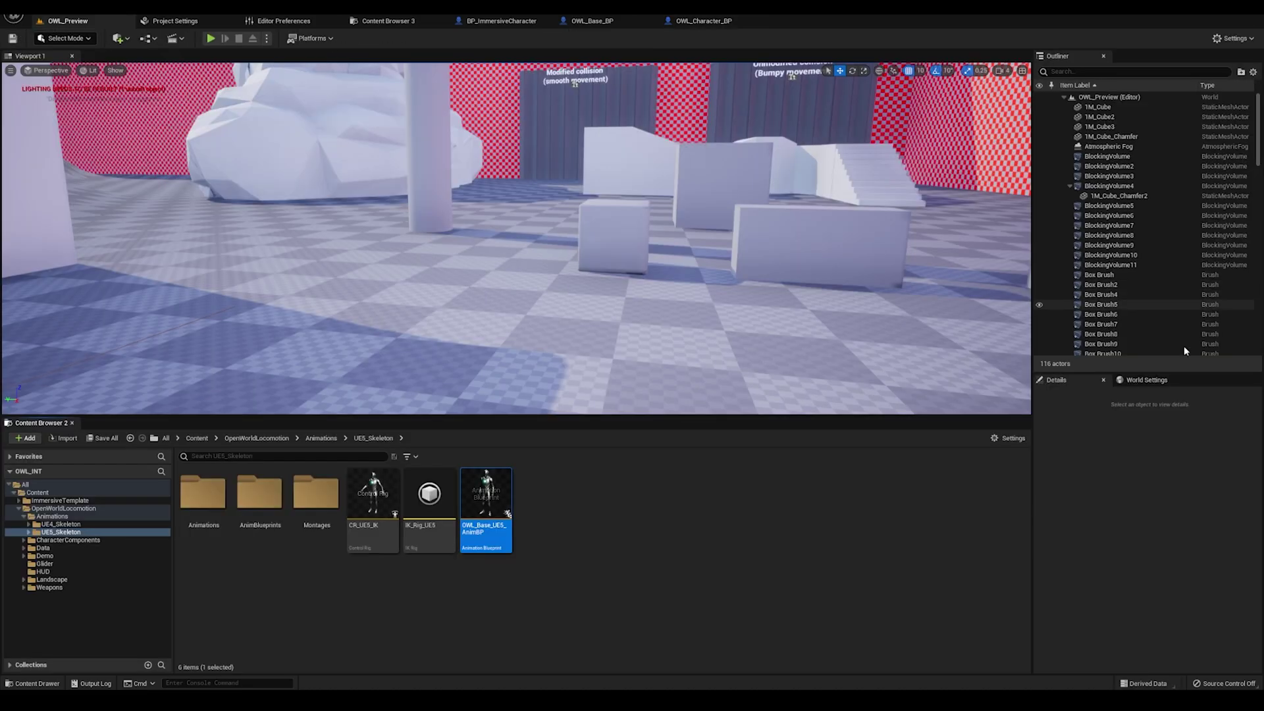
pyautogui.moveTo(488, 507)
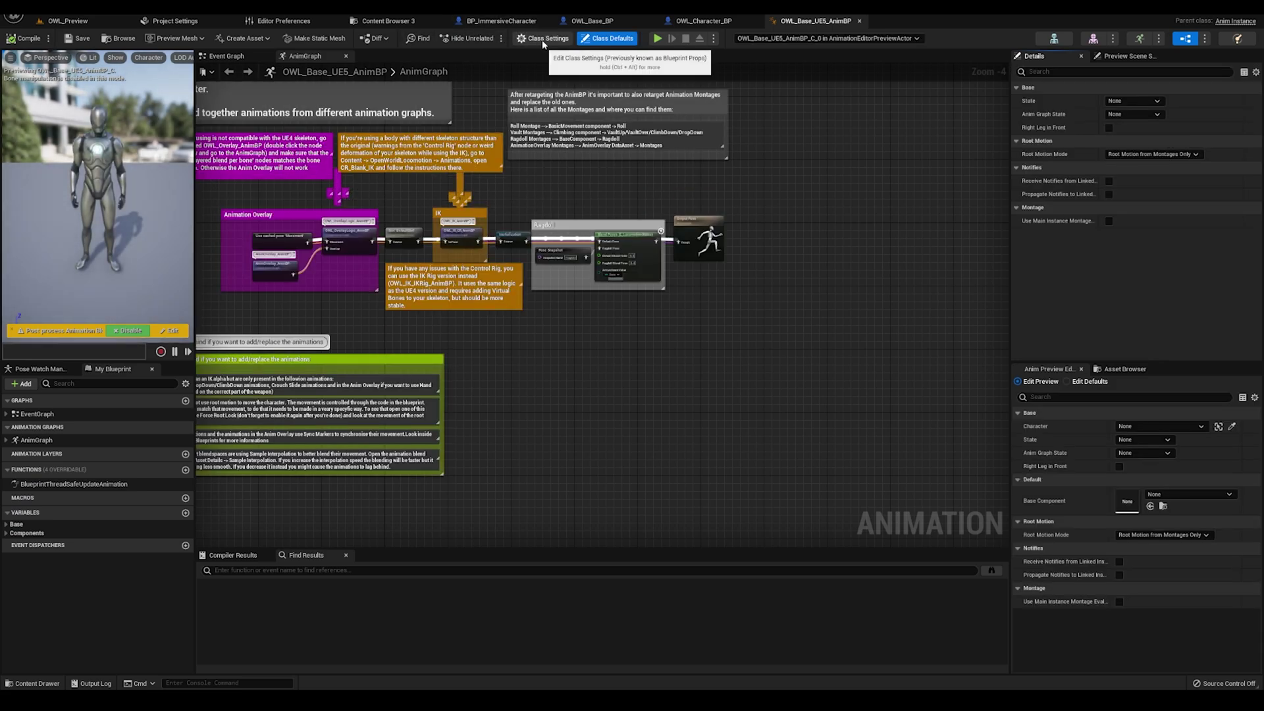
# - Implement the I Immersive Anim Interface and Immersive Interface in the class settings of OWL_Base_UE5_AnimBP
pyautogui.click(542, 38)
pyautogui.click(1228, 168)
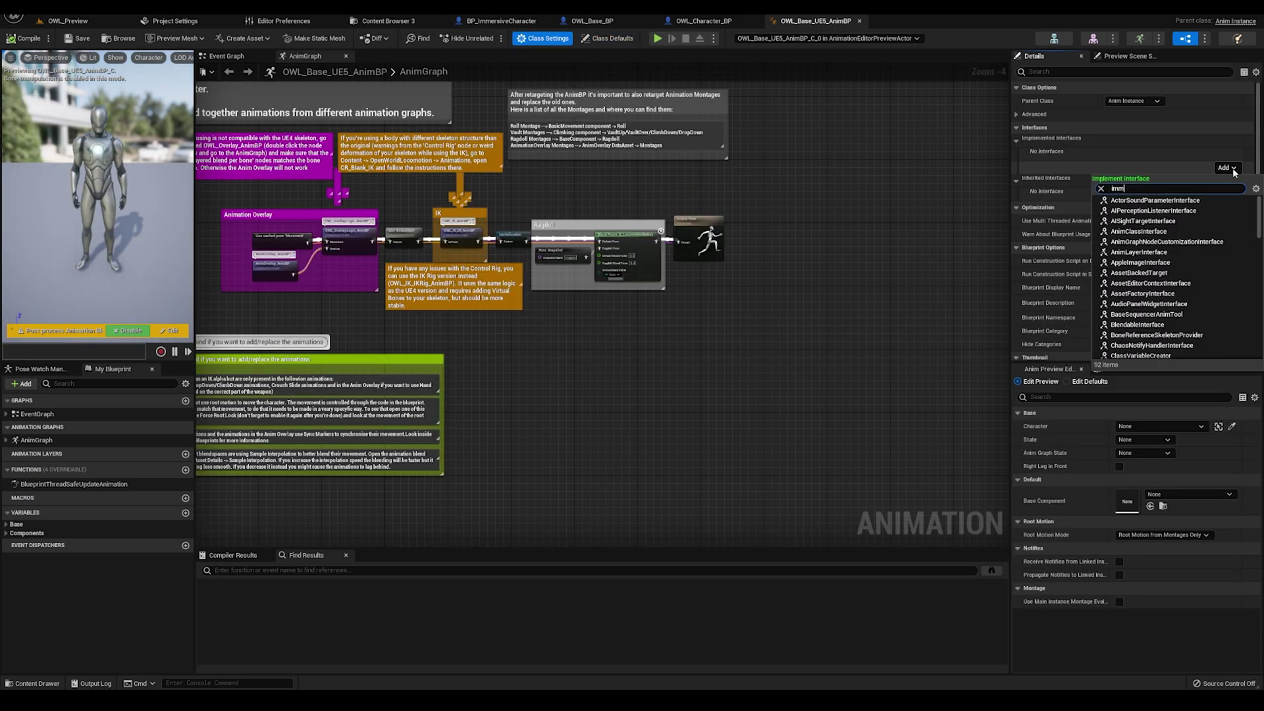
pyautogui.click(1145, 200)
pyautogui.click(1225, 168)
pyautogui.click(1145, 201)
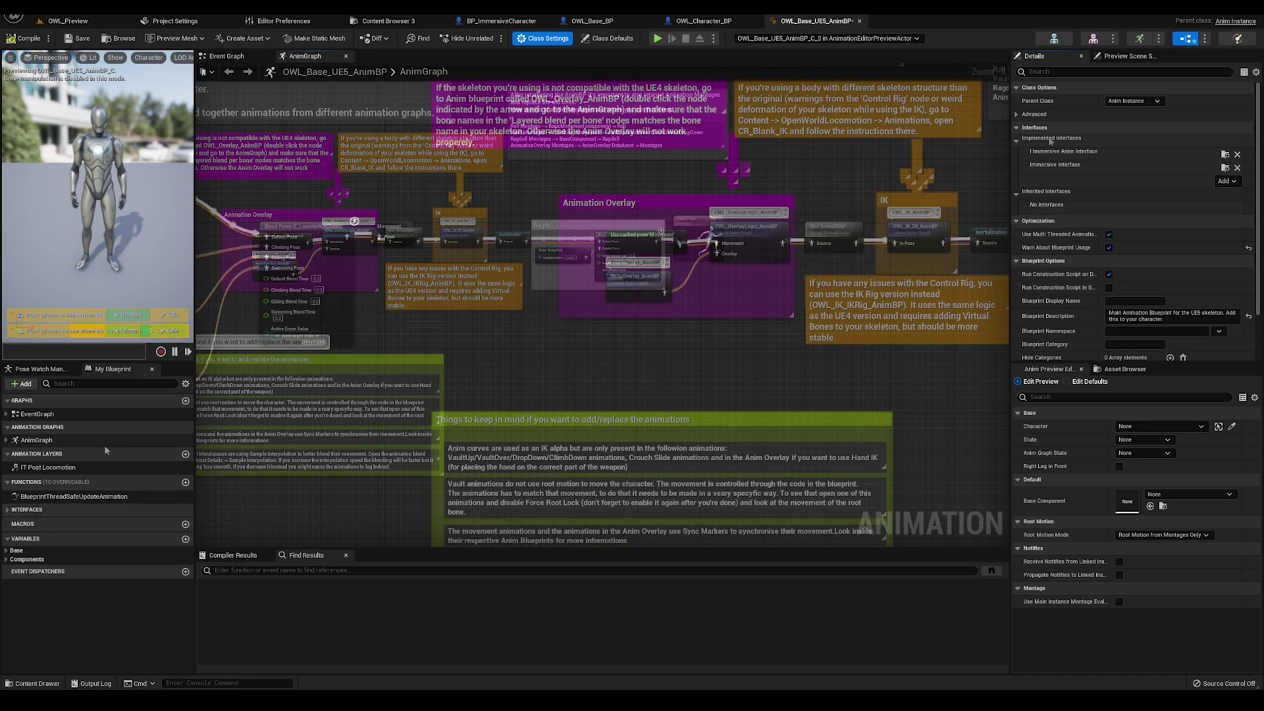
# - Connect the IT Post Locomotion layer's input and output poses, and insert that layer between the cached Movement pose and OWL_OverlayLogic_AnimBP
pyautogui.doubleClick(90, 468)
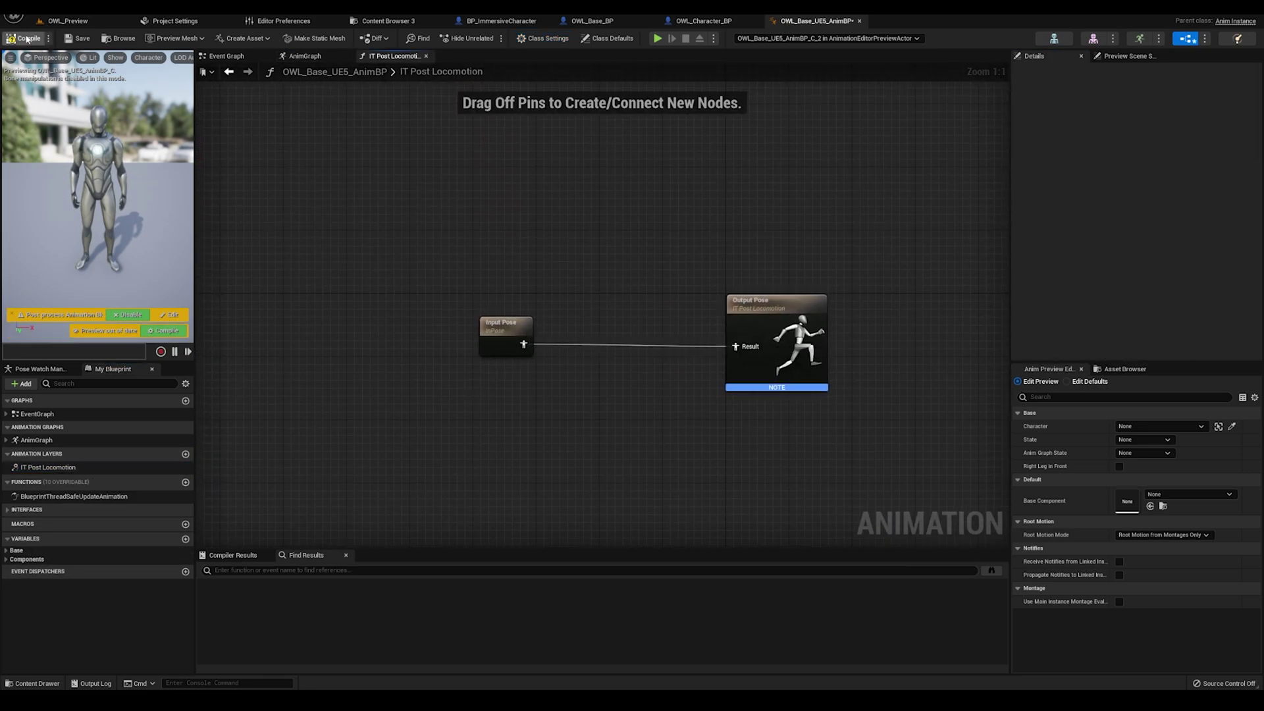
pyautogui.click(228, 71)
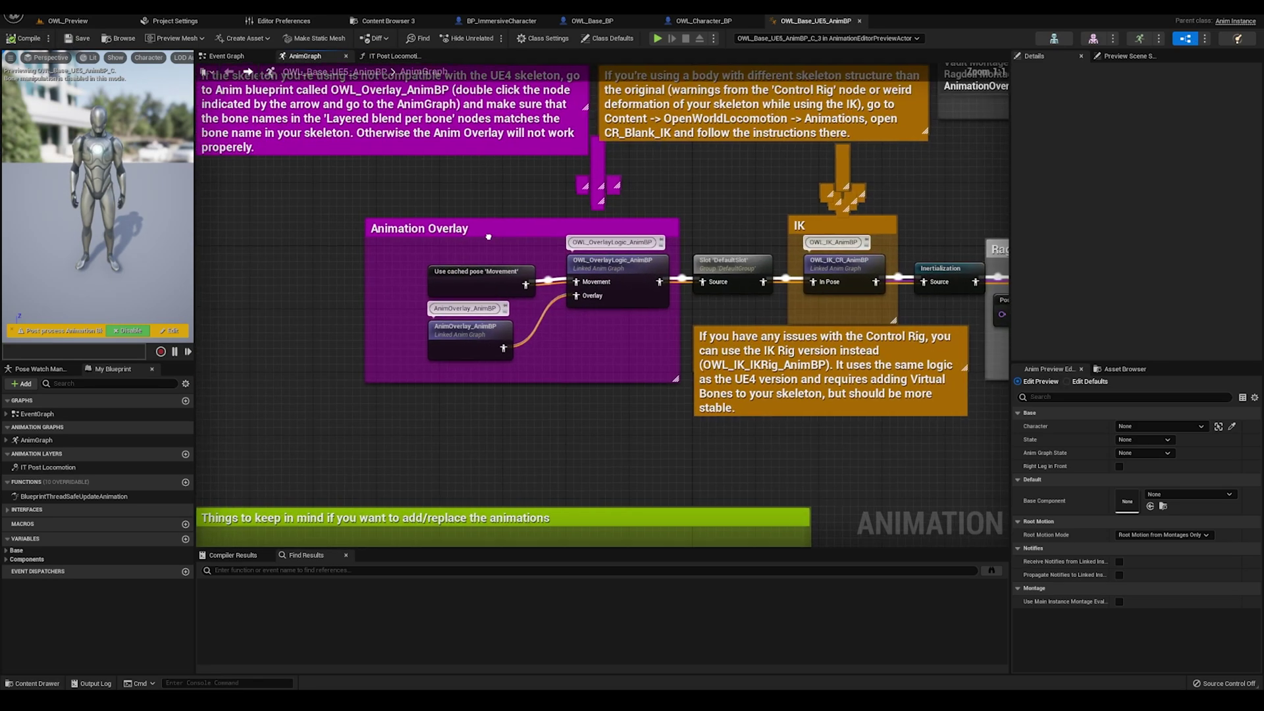
pyautogui.moveTo(54, 468); pyautogui.dragTo(463, 276)
pyautogui.moveTo(649, 271); pyautogui.dragTo(403, 292)
pyautogui.moveTo(487, 286); pyautogui.dragTo(556, 263)
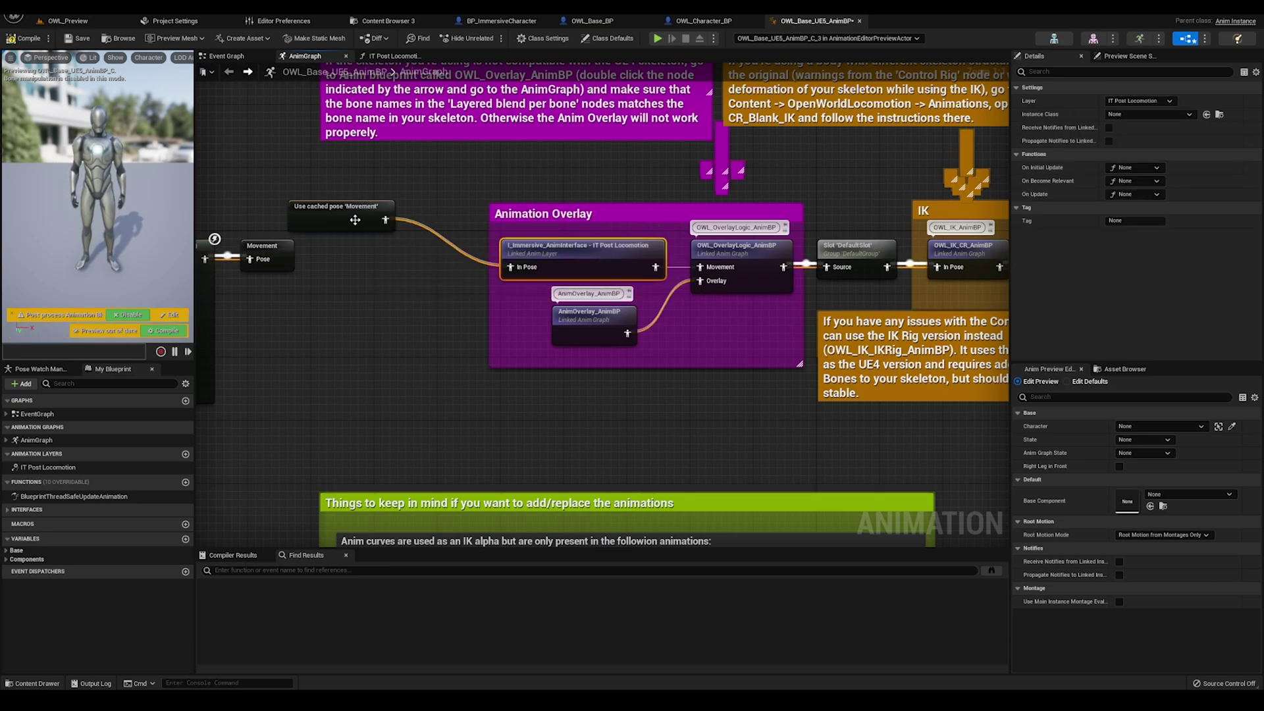
pyautogui.moveTo(354, 219); pyautogui.dragTo(425, 268)
# - Set the IT Post Locomotion layer node's instance class to ABP_Immersive
pyautogui.click(450, 326)
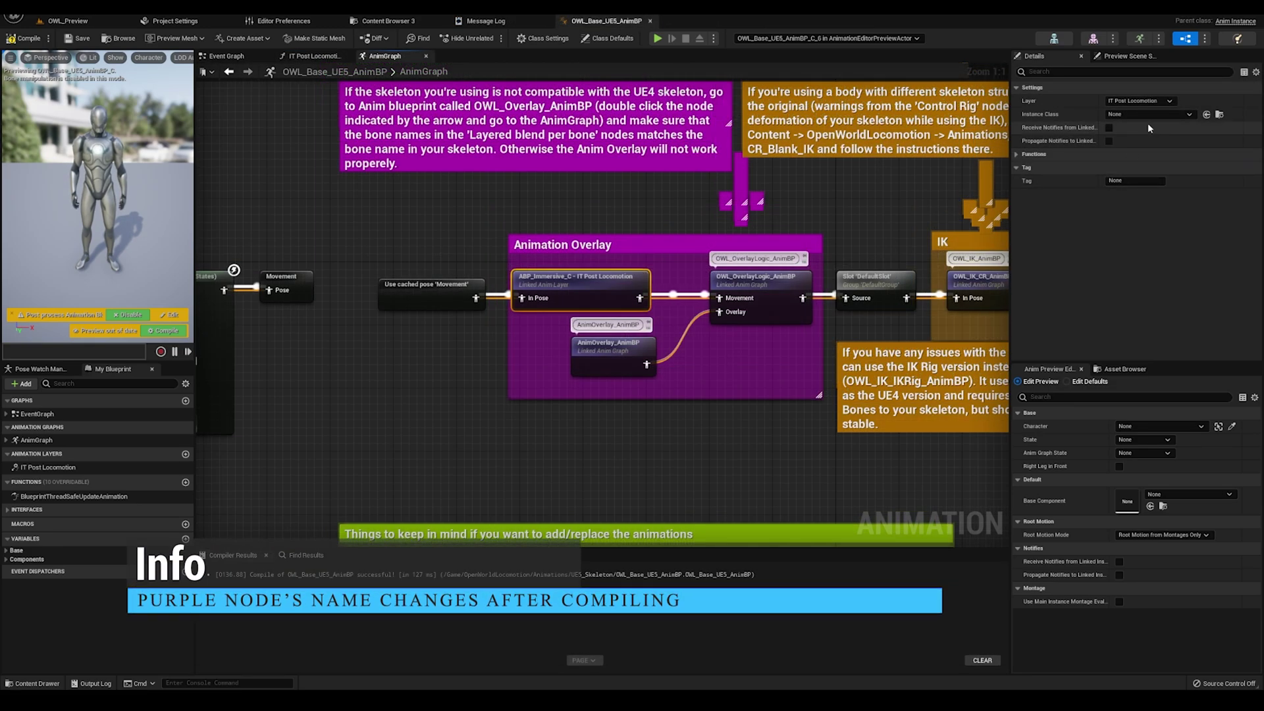
pyautogui.click(1151, 115)
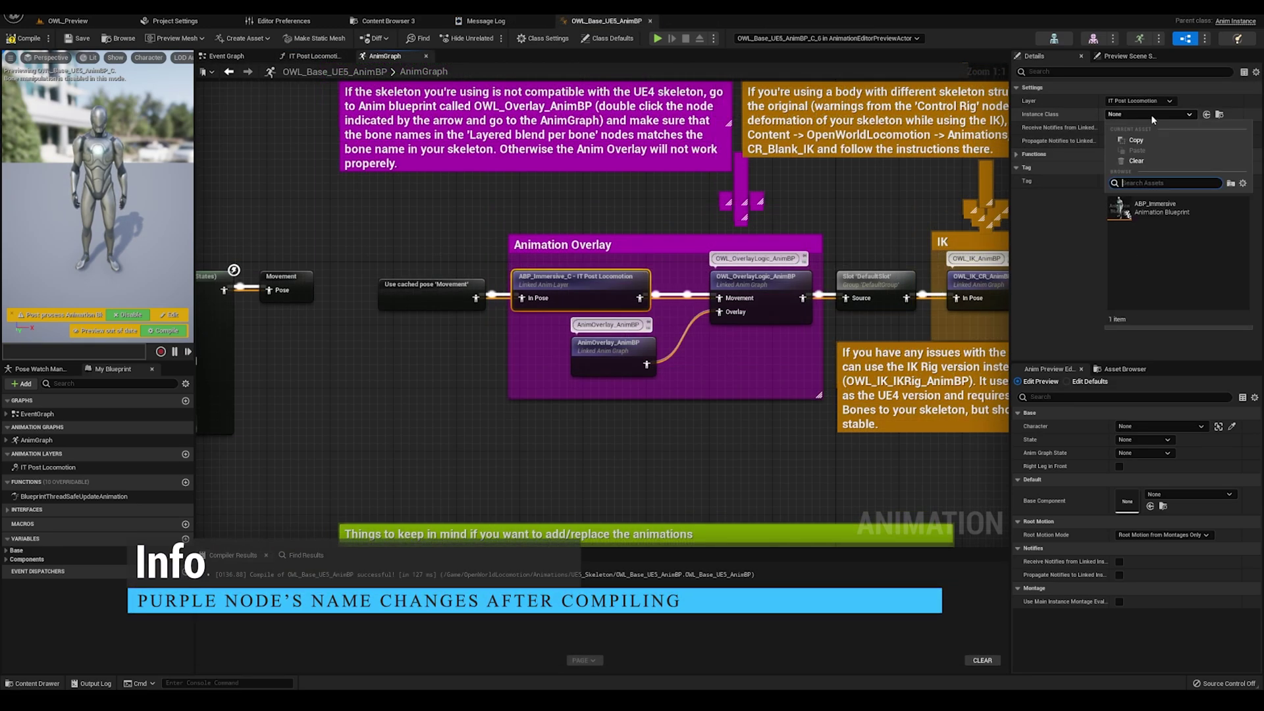
pyautogui.click(1155, 208)
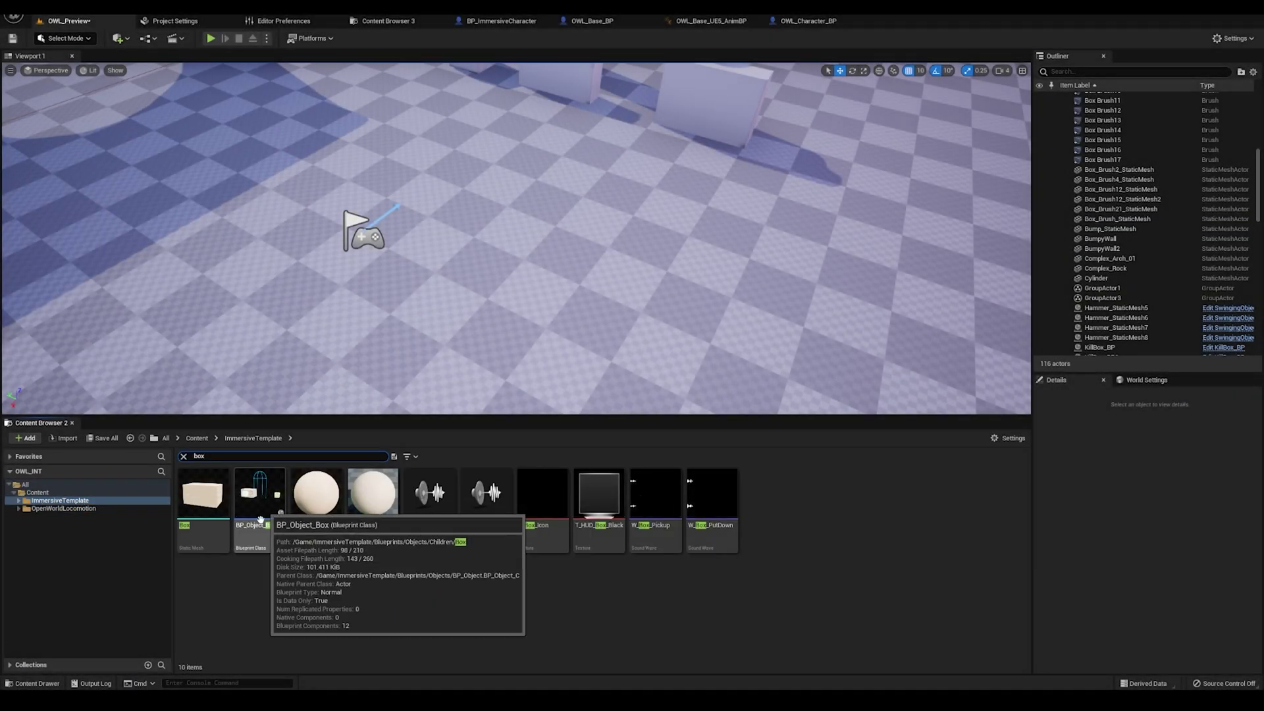
# - Place BP_Object_Box in the level near the player start and play-test picking it up, crouching and walking around with it
pyautogui.moveTo(259, 494); pyautogui.dragTo(465, 164)
pyautogui.hotkey('alt', 'p')
pyautogui.press('w')
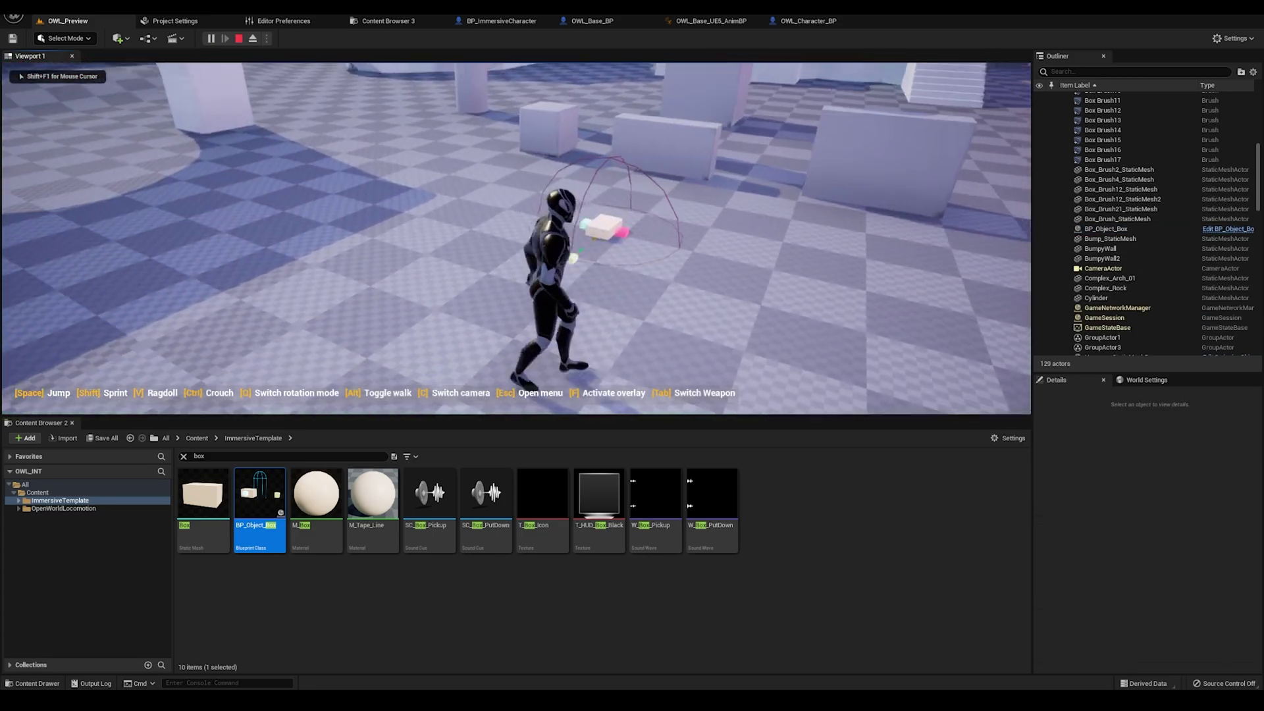
pyautogui.press('e')
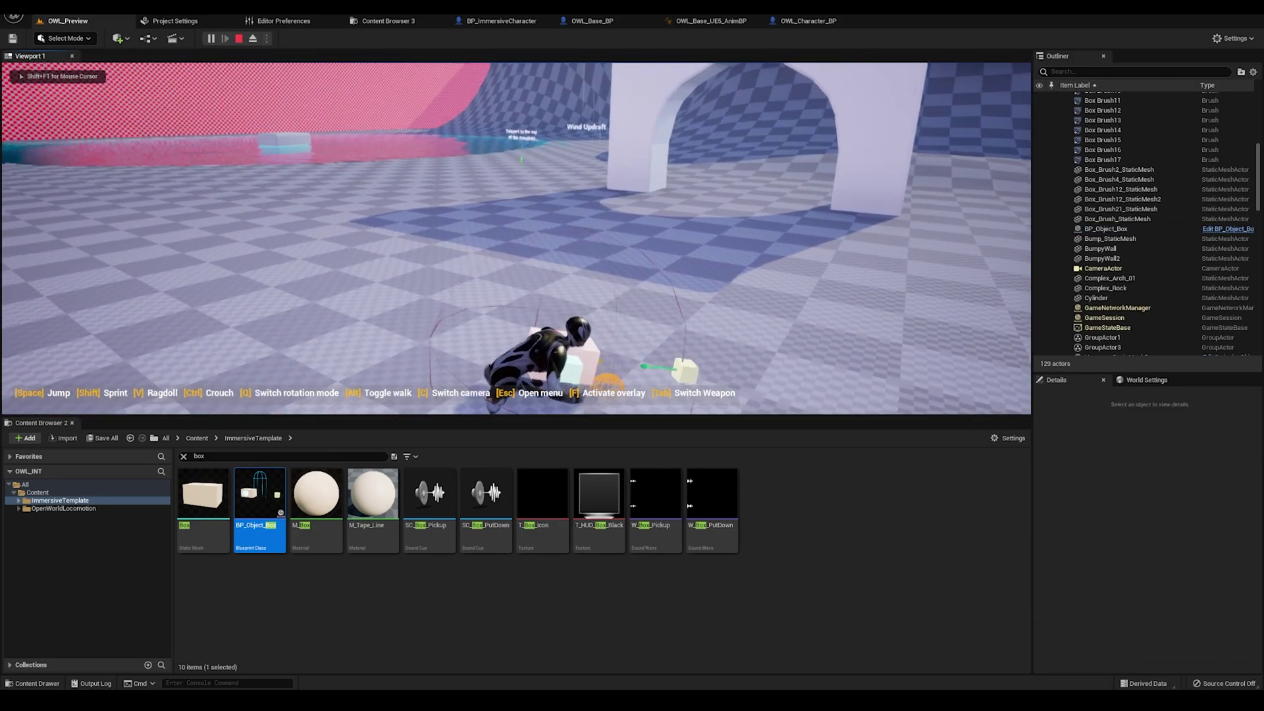
pyautogui.press('ctrl')
pyautogui.press('e')
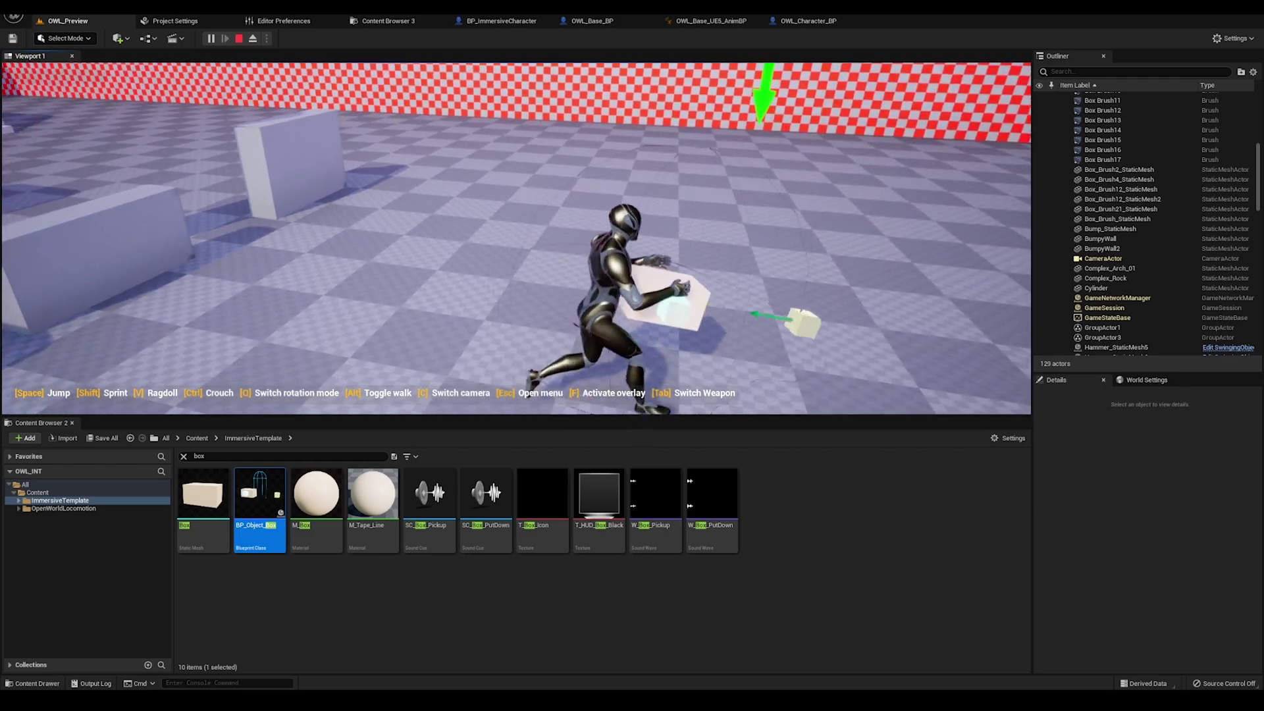
pyautogui.press('s')
pyautogui.press('a')
pyautogui.press('w')
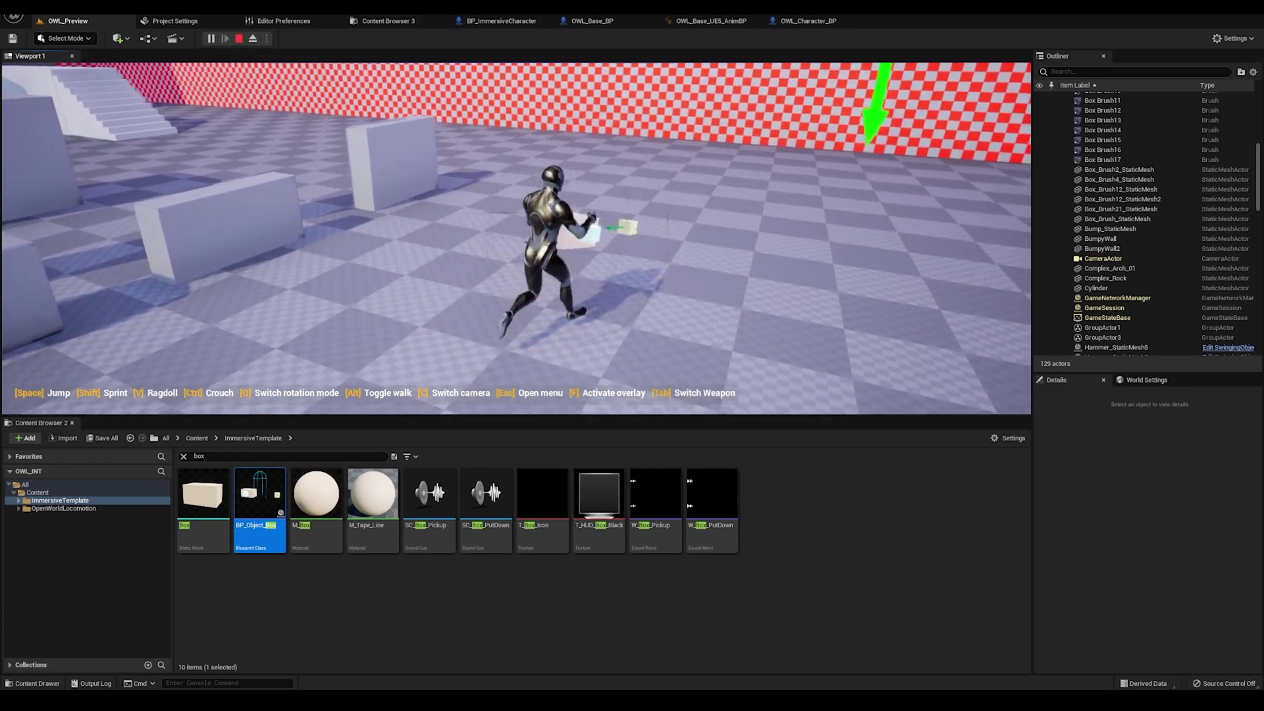
# - Play-test moving and turning the character in several directions while it carries the box, checking the carrying pose
pyautogui.press('w')
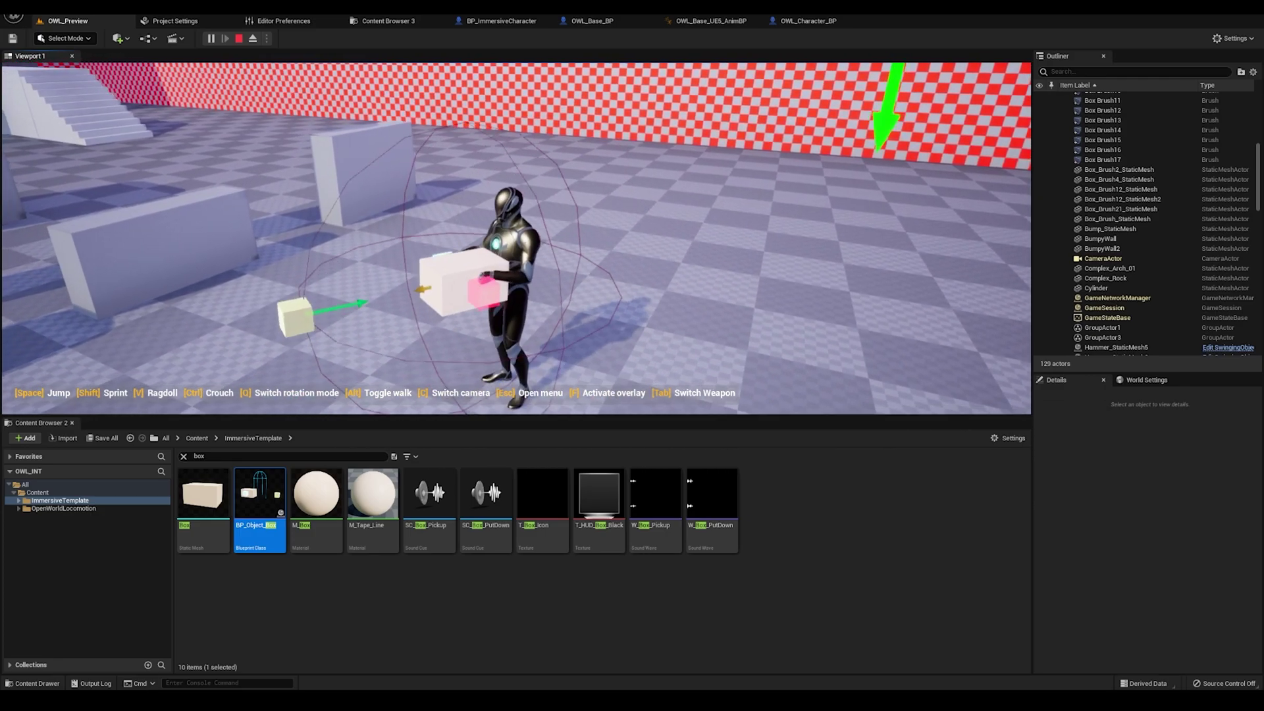
pyautogui.press('s')
pyautogui.press('d')
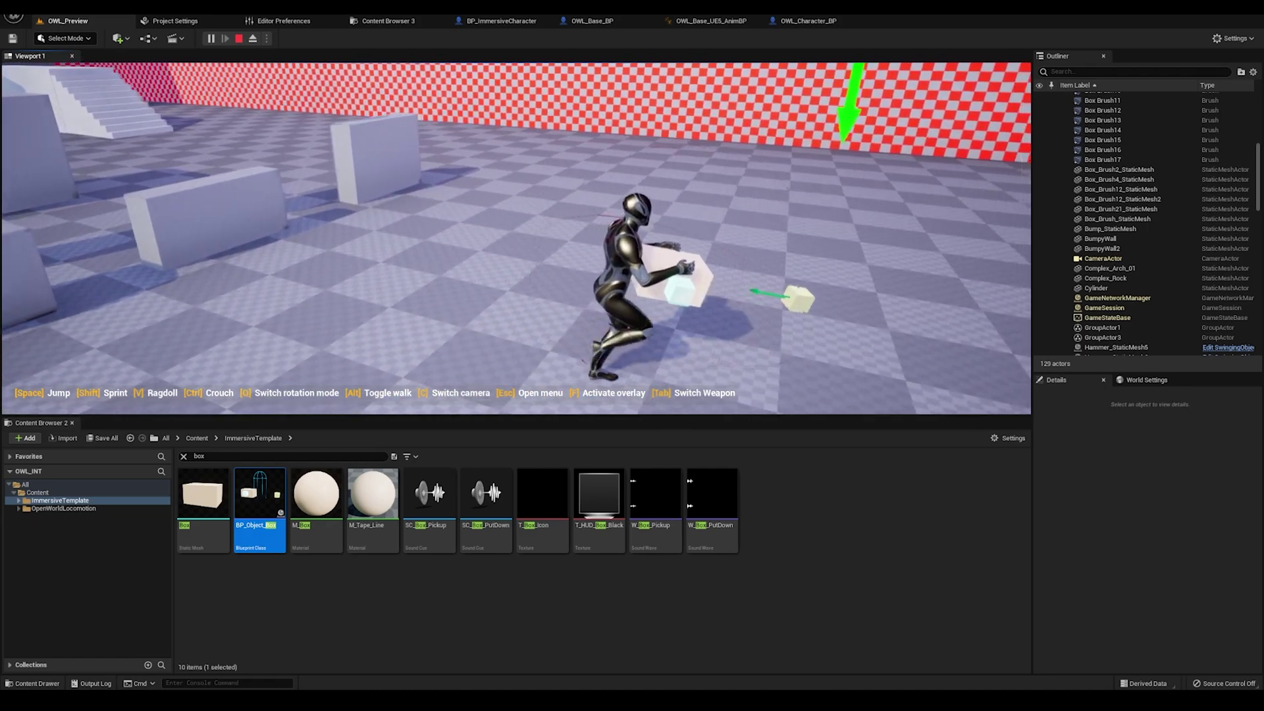
pyautogui.press('s')
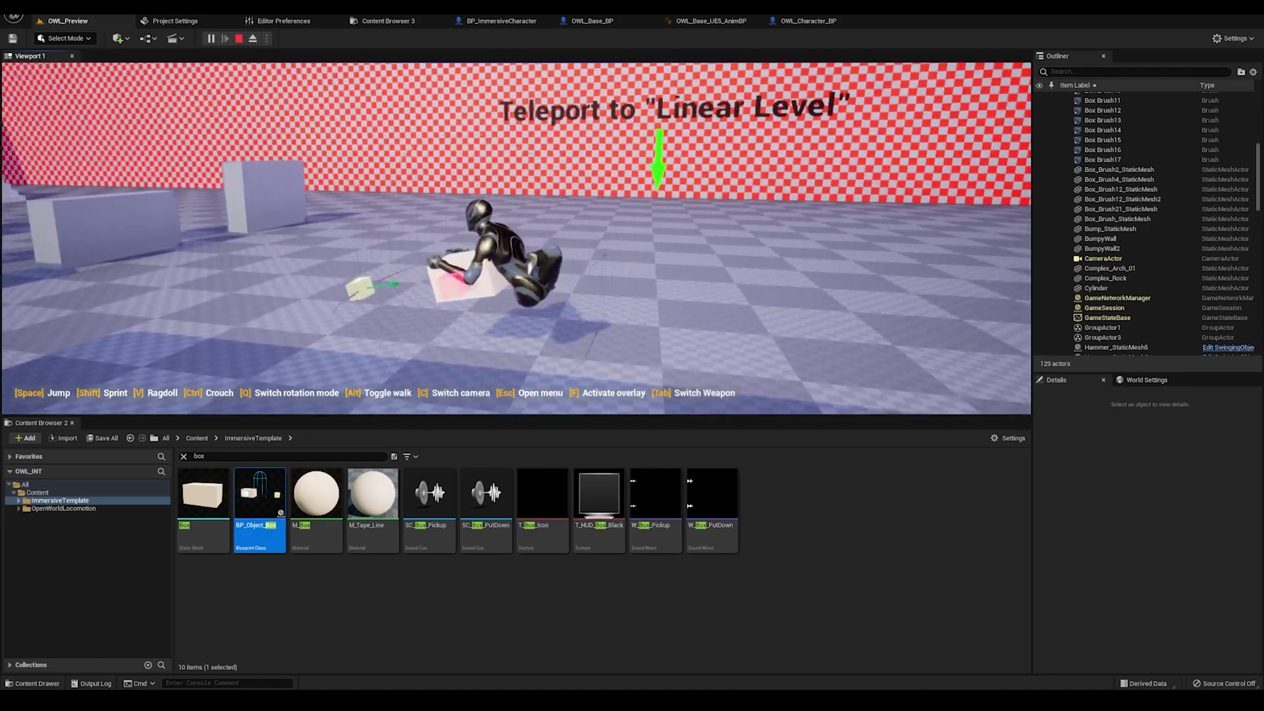
pyautogui.press('d')
pyautogui.press('s')
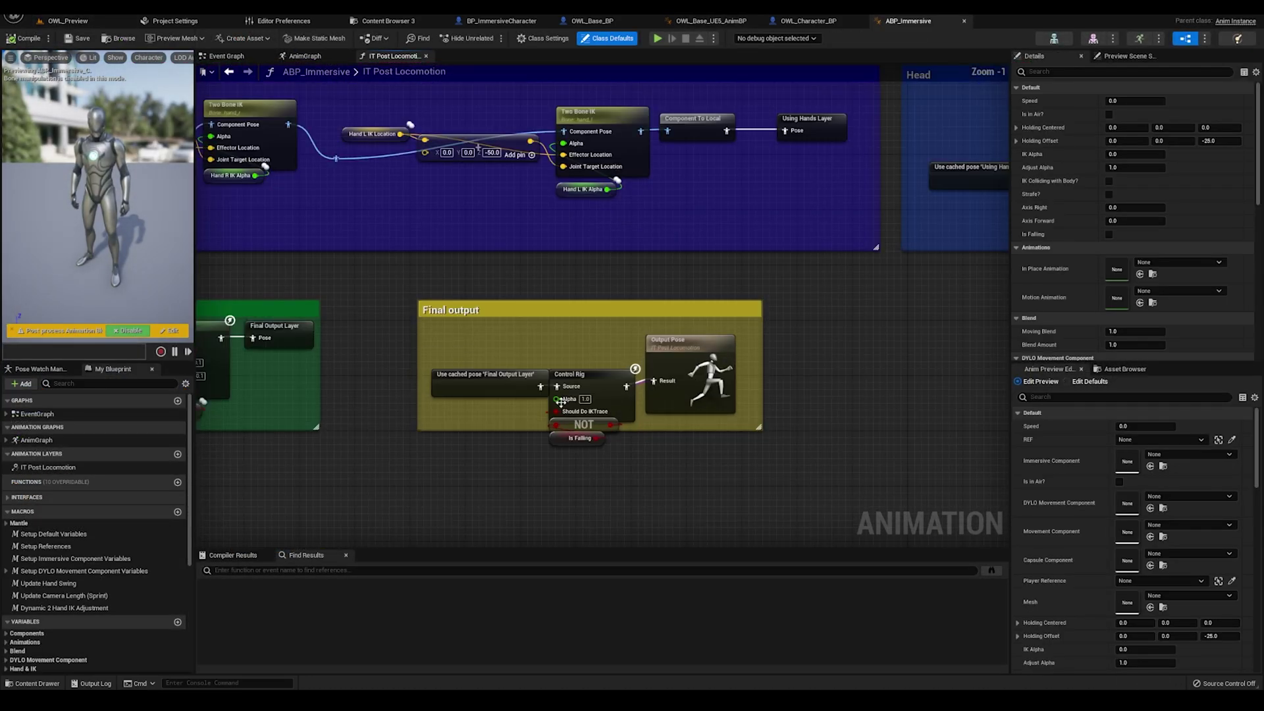
# - Save the ABP_Immersive animation blueprint and start a new play session to test it
pyautogui.click(75, 40)
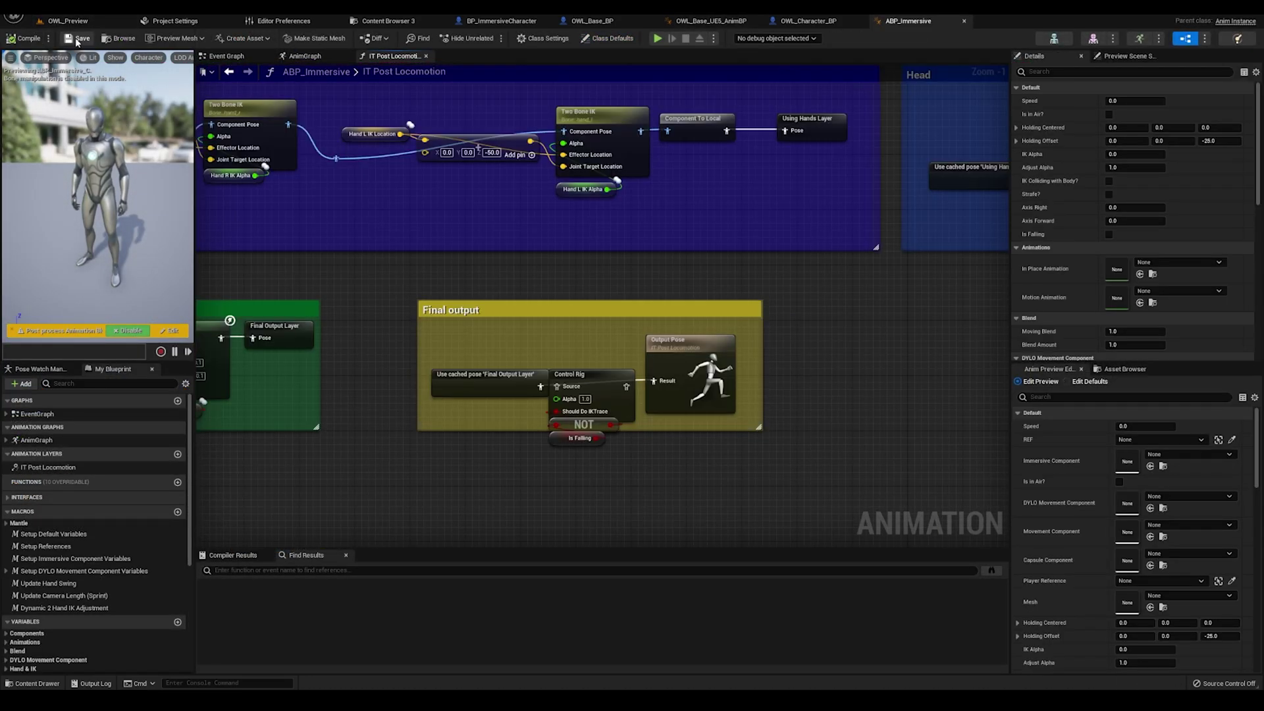
pyautogui.hotkey('alt', 'p')
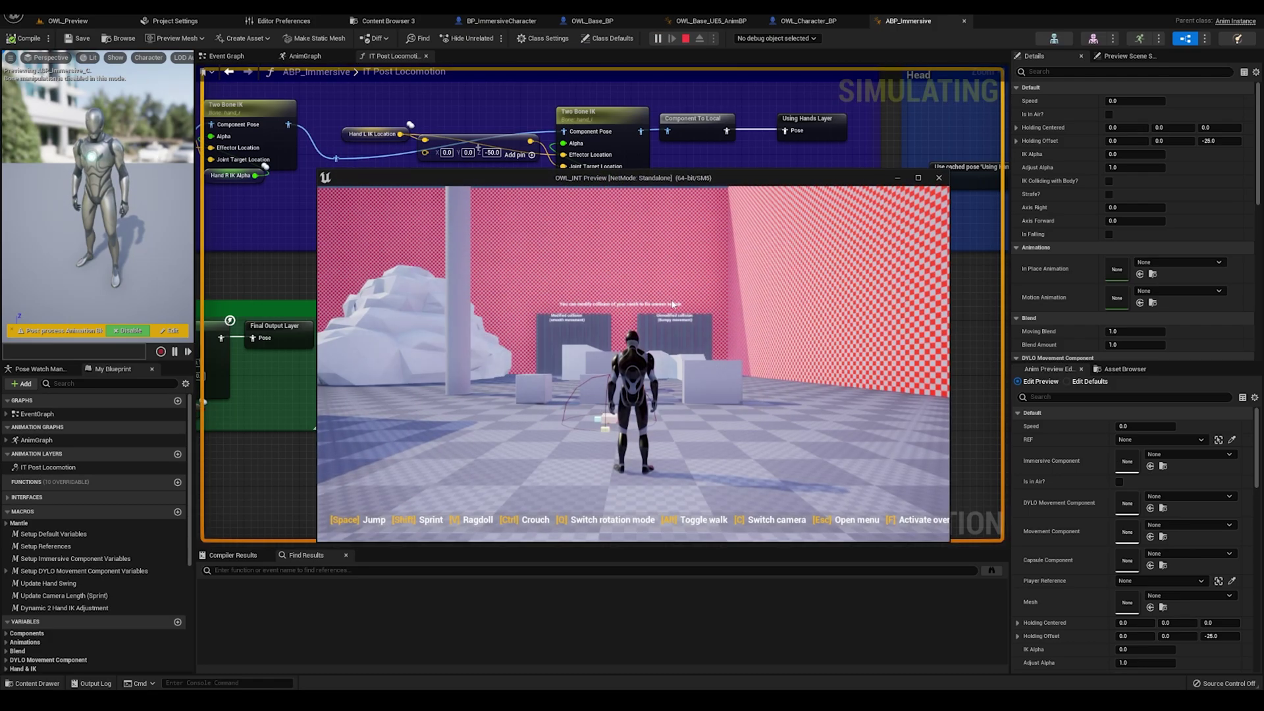